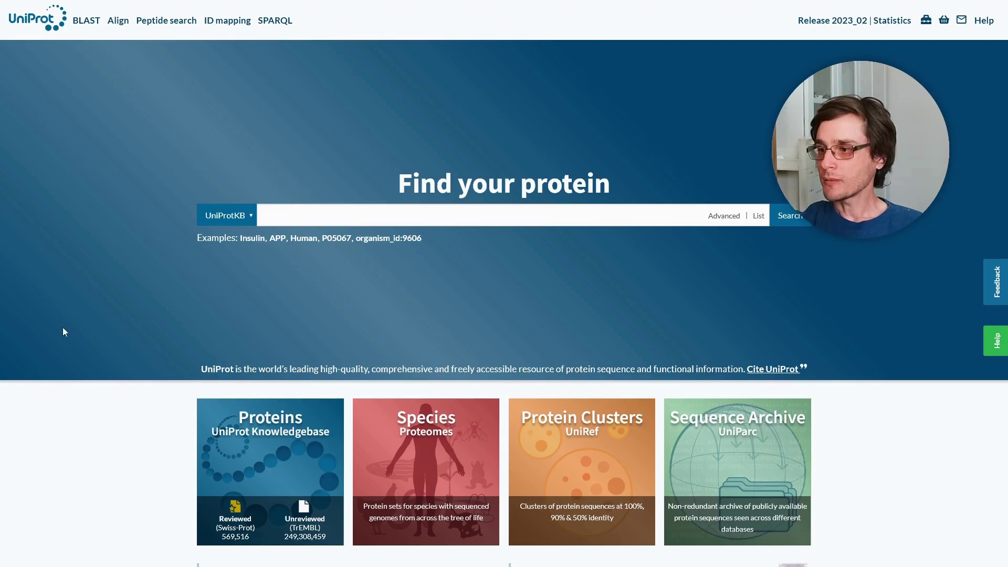
Step: Load the Insulin example query and search UniProtKB, listing 117,126 entries
click(252, 239)
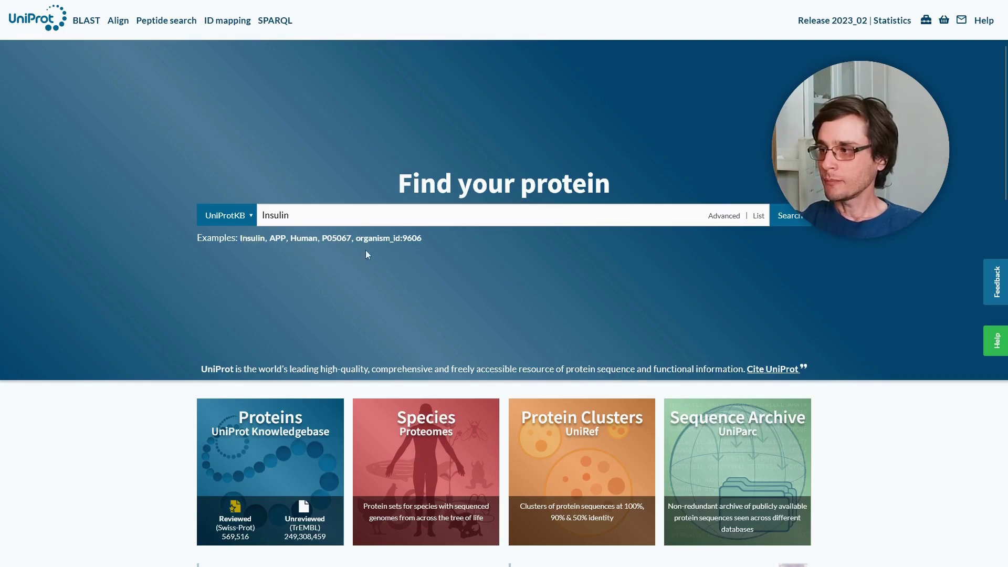
click(787, 217)
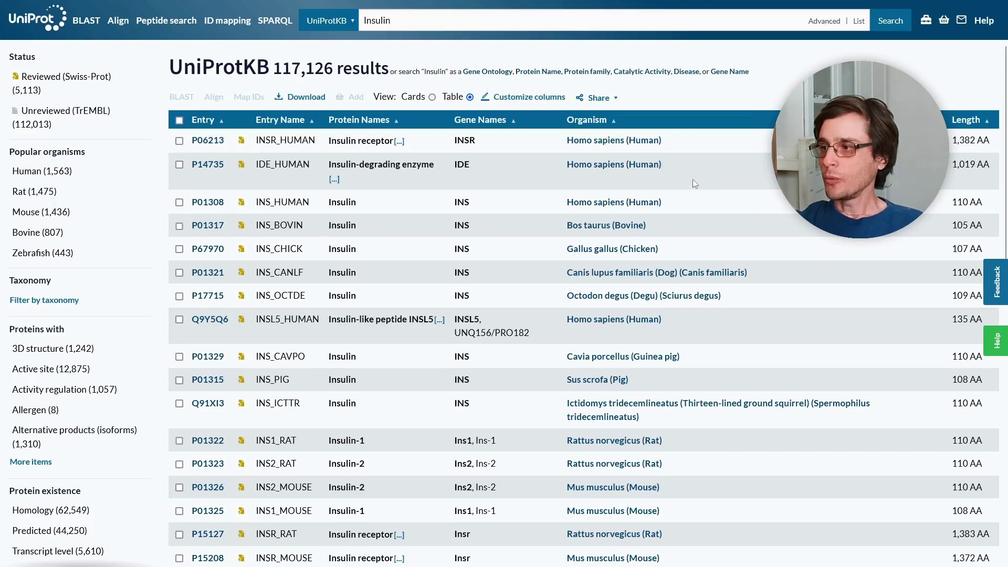
click(551, 97)
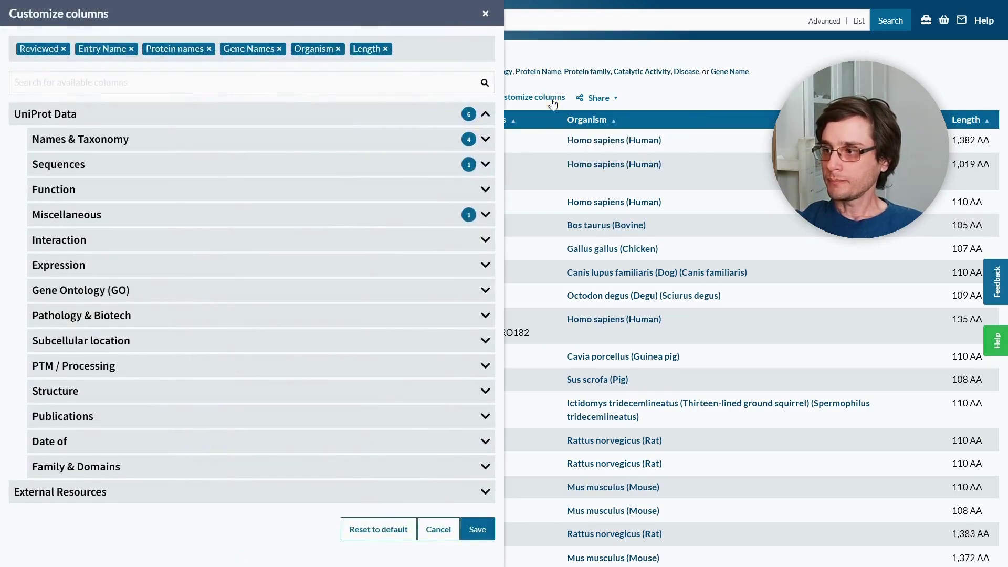
click(666, 98)
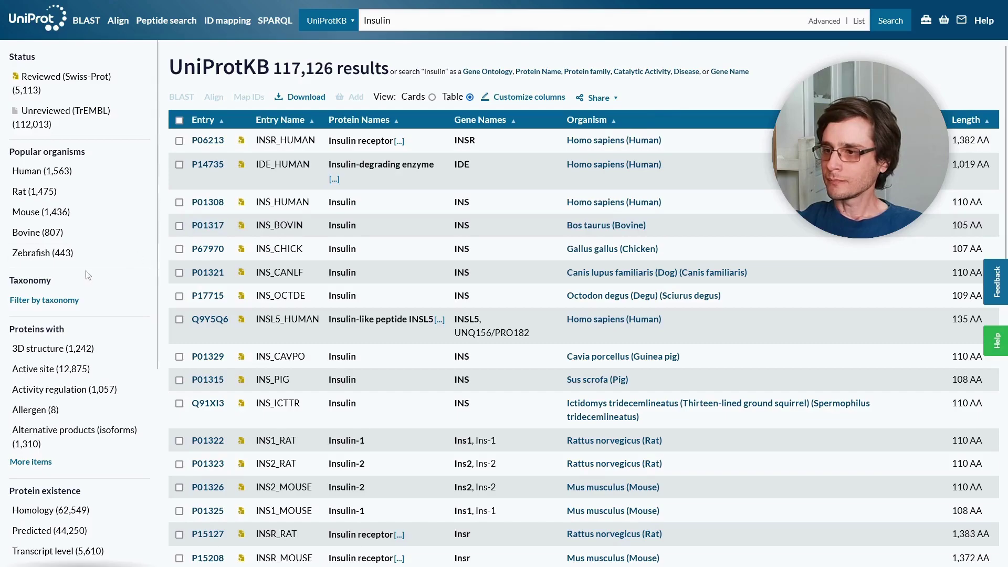
scroll(79, 272, down, 5)
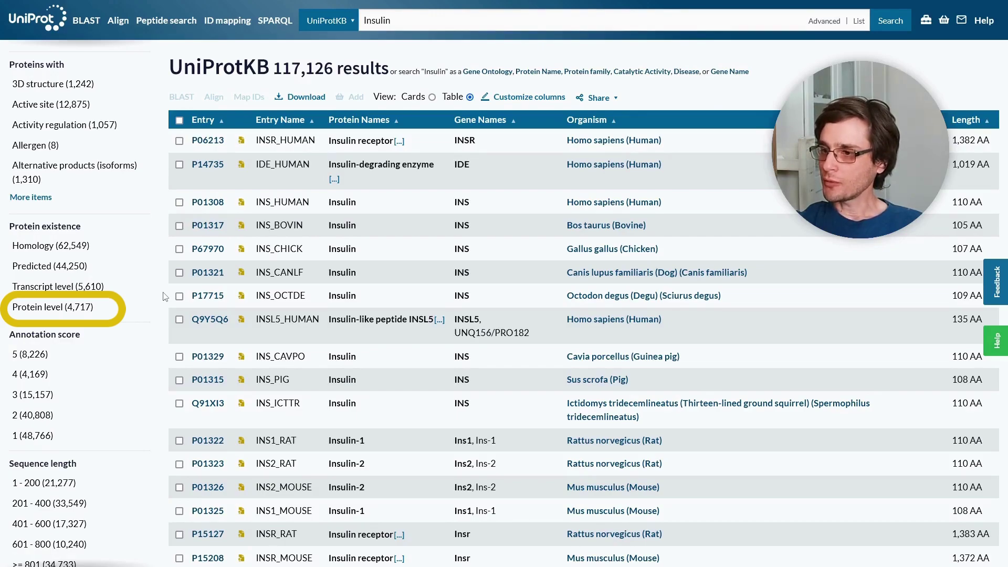
scroll(165, 307, down, 1)
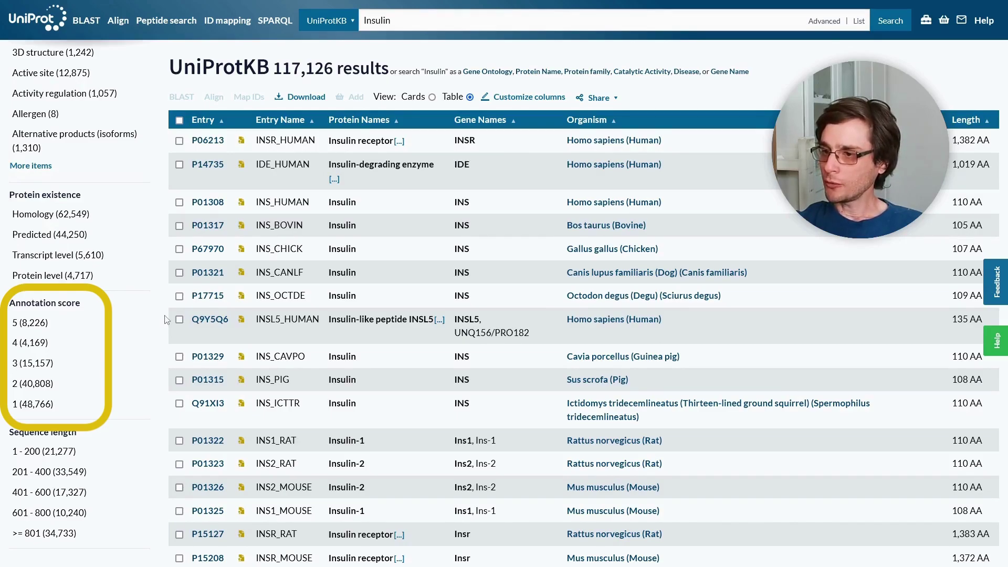
scroll(167, 319, up, 6)
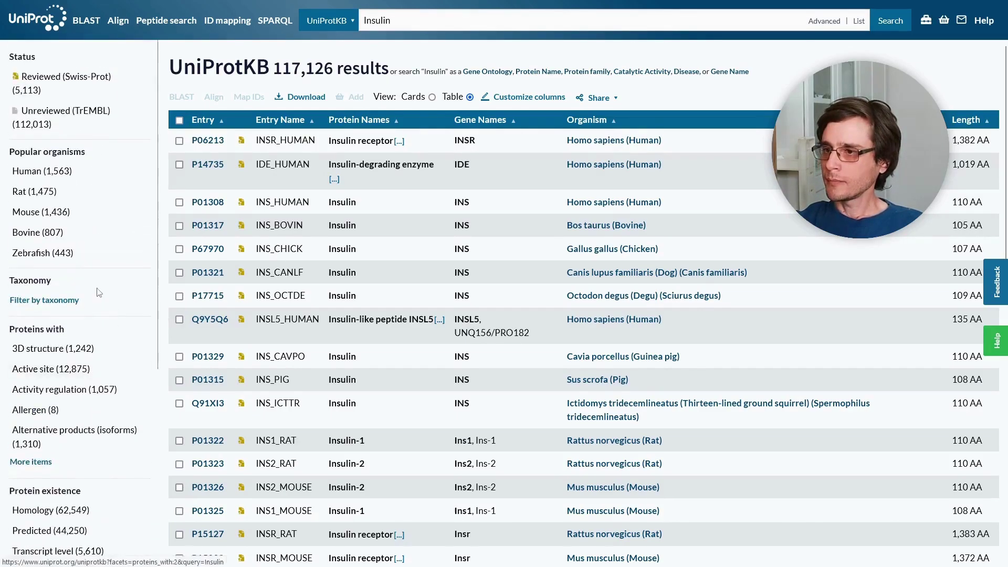
Step: Filter to reviewed, human, 3D-structure, annotation-score-5 entries and open P06213 (INSR_HUMAN)
click(83, 77)
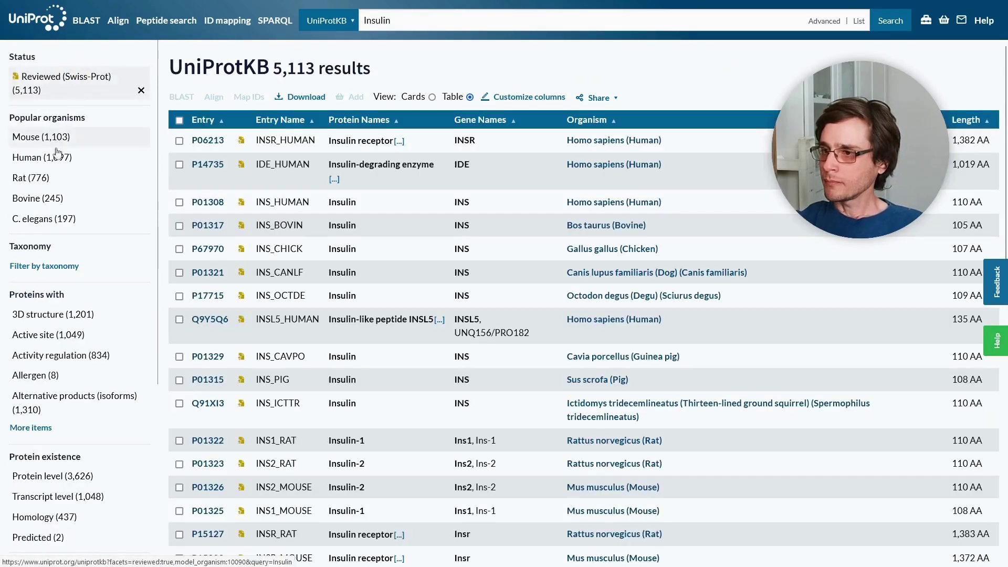
click(56, 161)
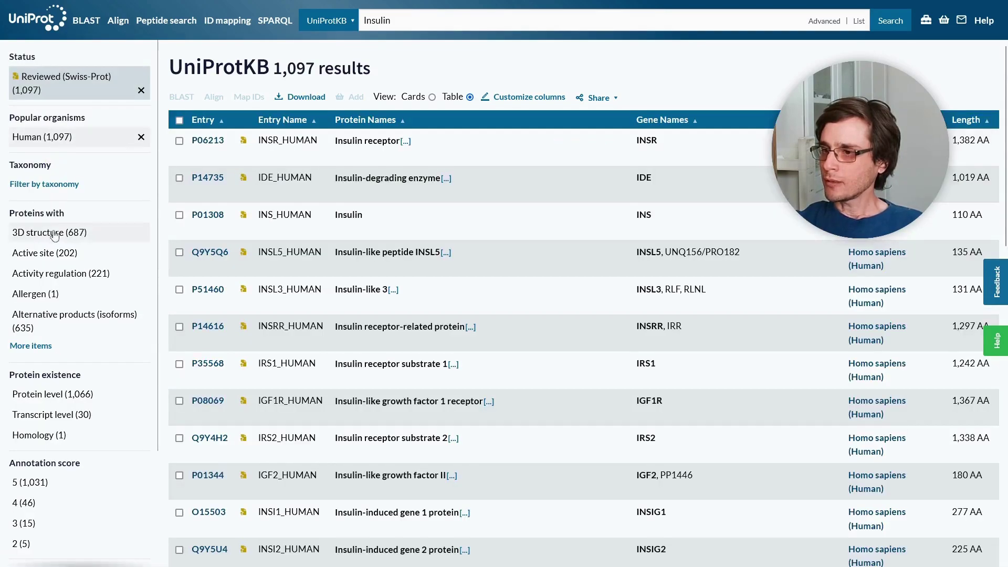
click(55, 232)
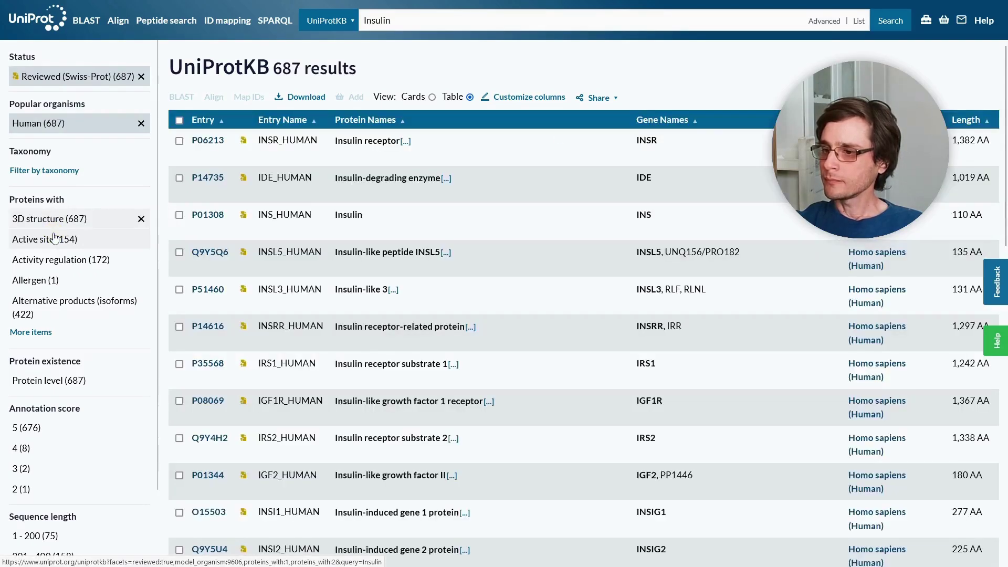
click(37, 429)
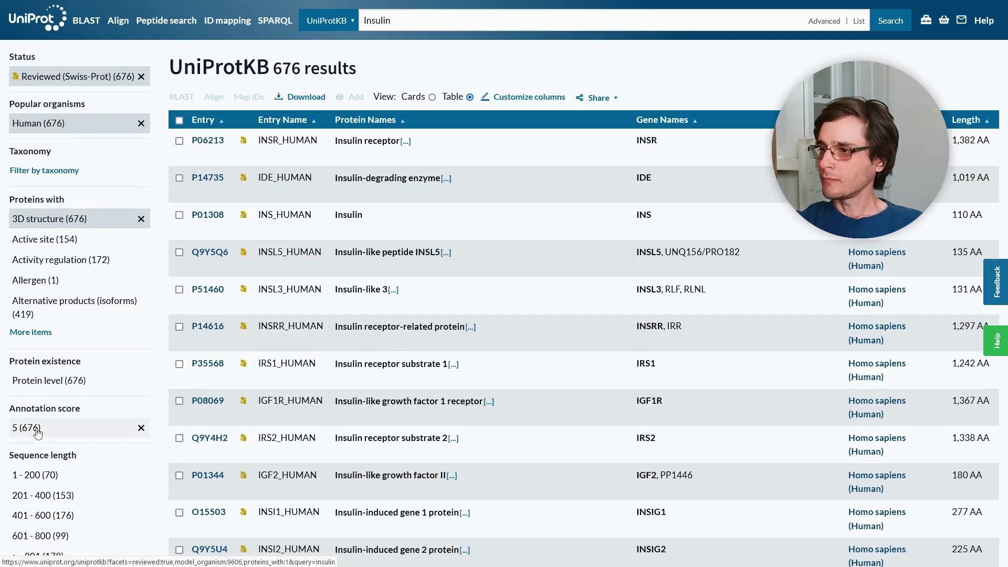
click(214, 140)
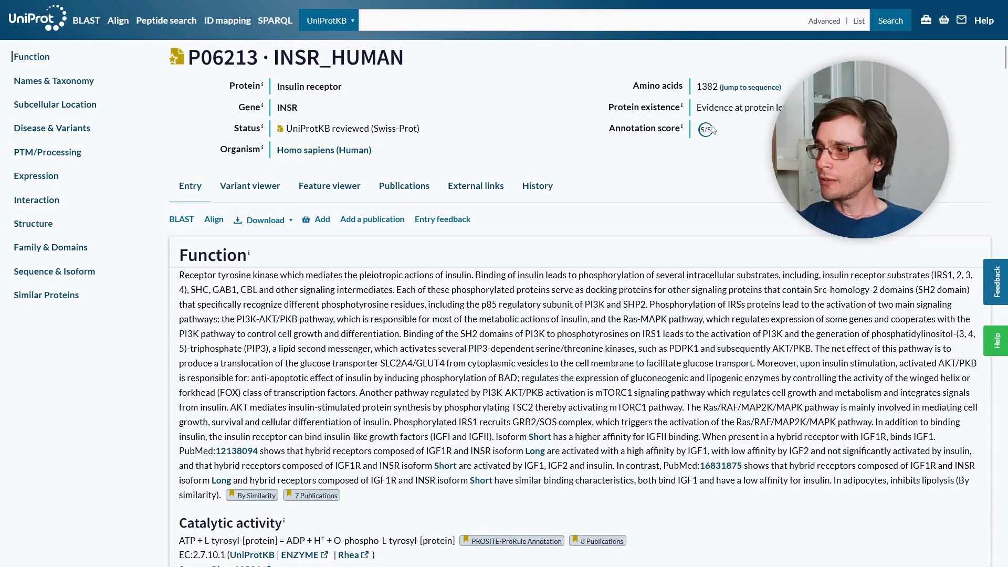
click(682, 127)
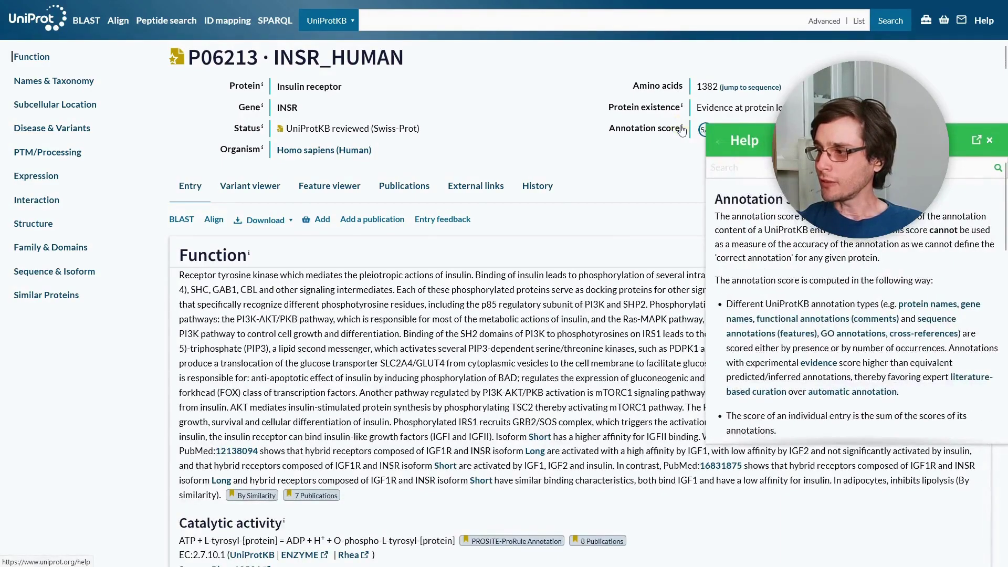
click(989, 140)
scroll(989, 146, down, 3)
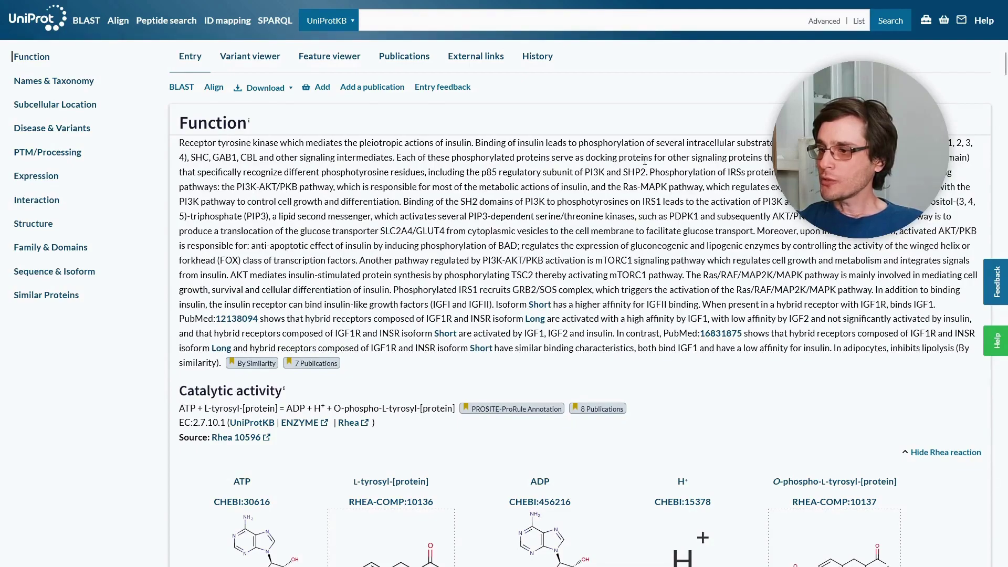
scroll(325, 214, down, 1)
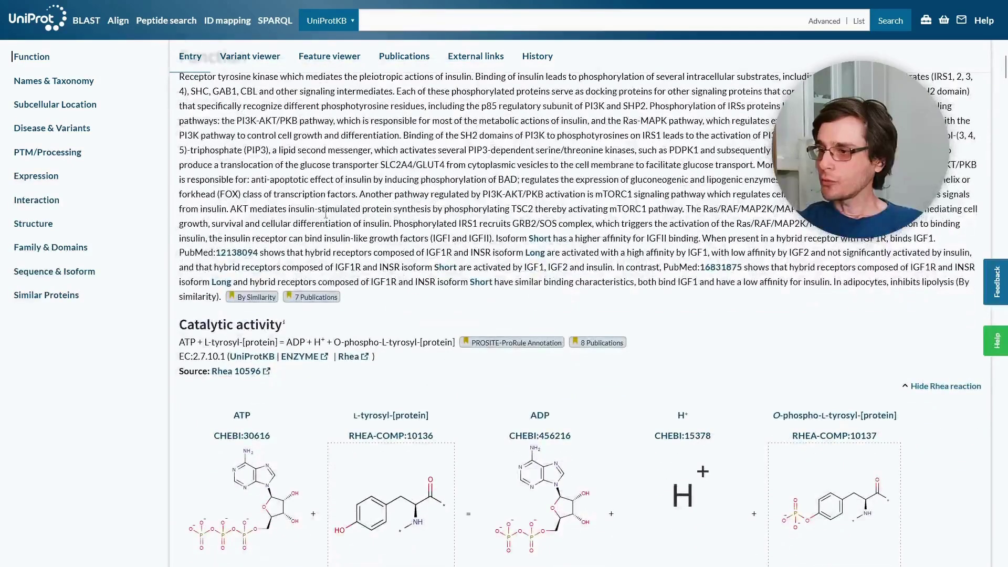
click(256, 298)
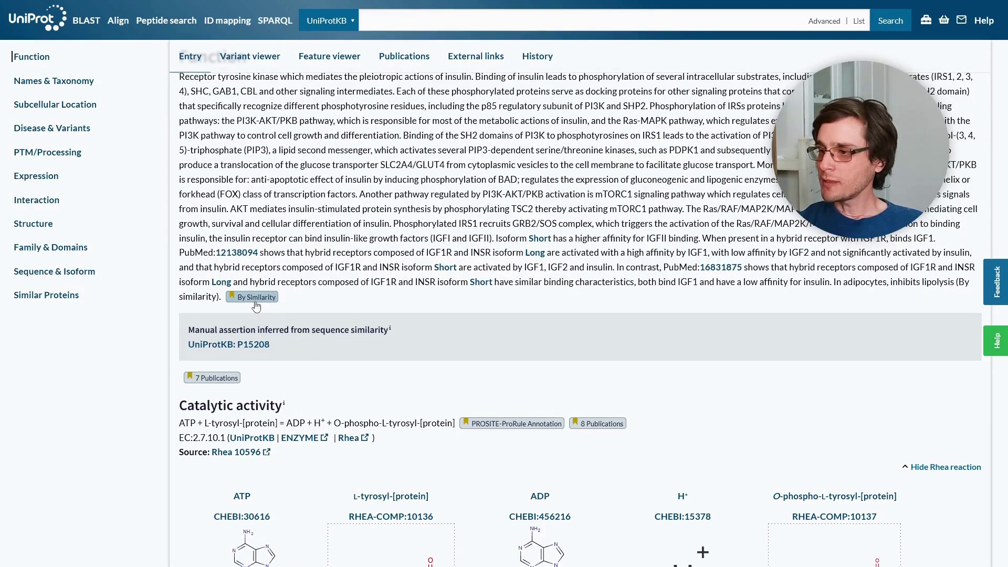
click(256, 304)
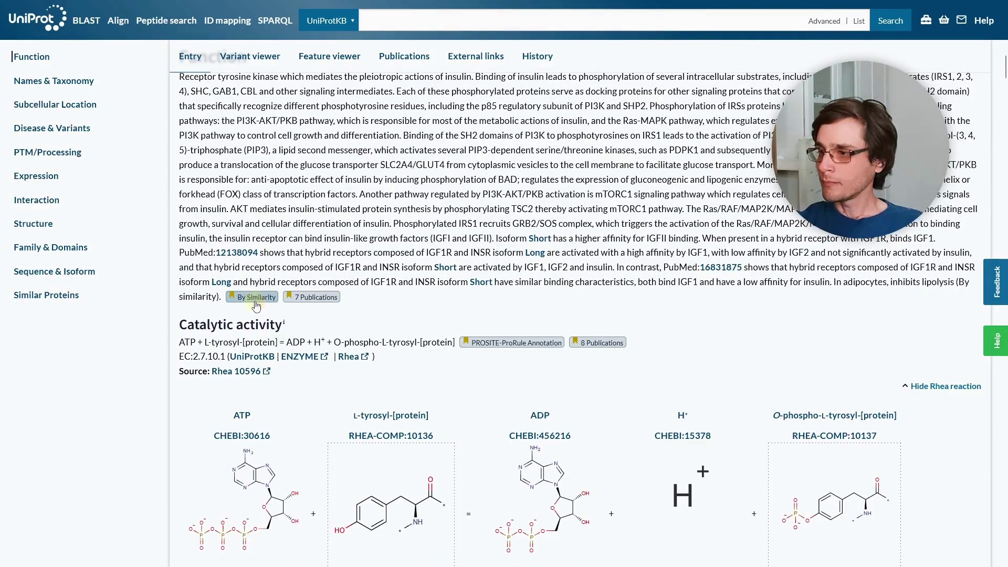
click(312, 297)
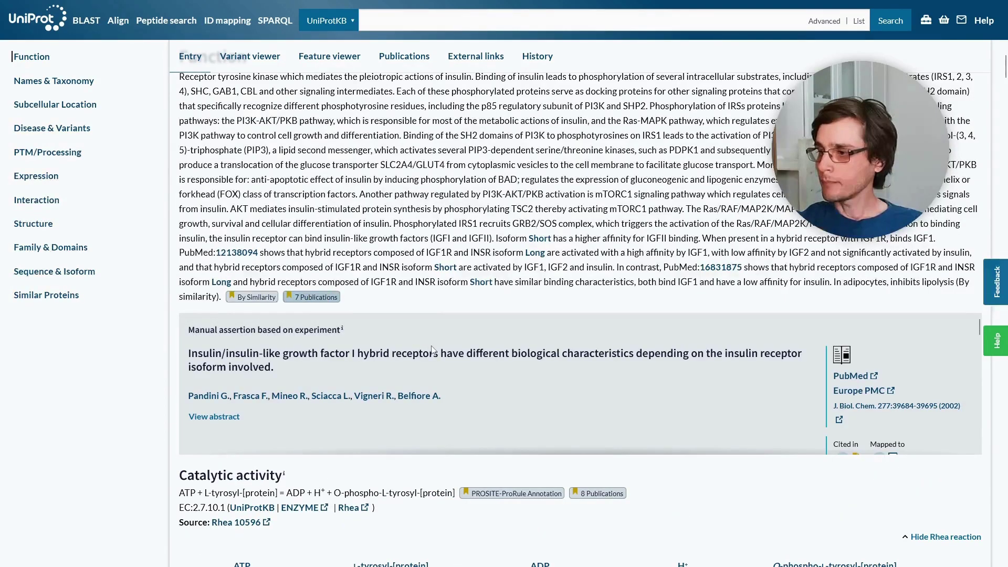
scroll(470, 337, down, 3)
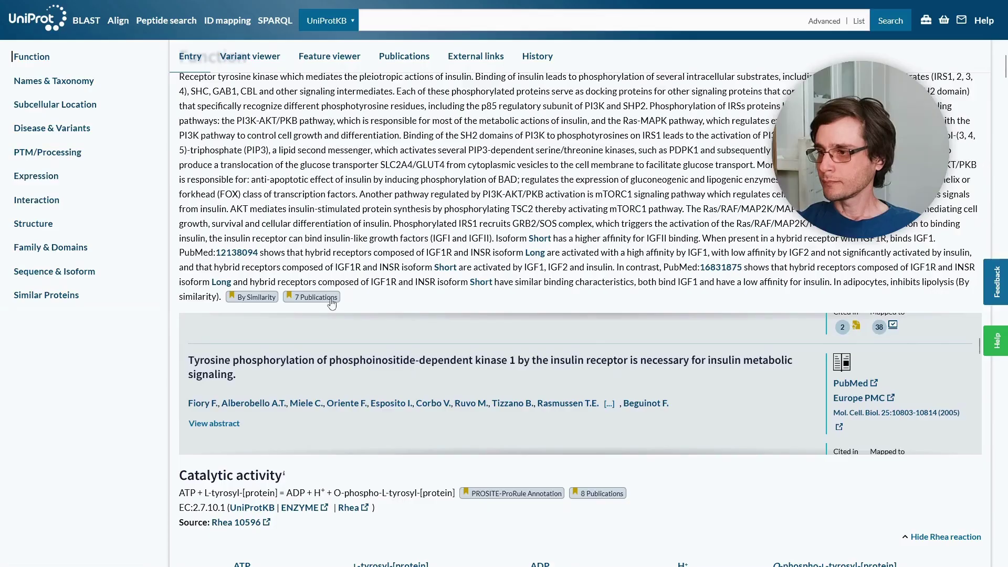
scroll(330, 303, down, 3)
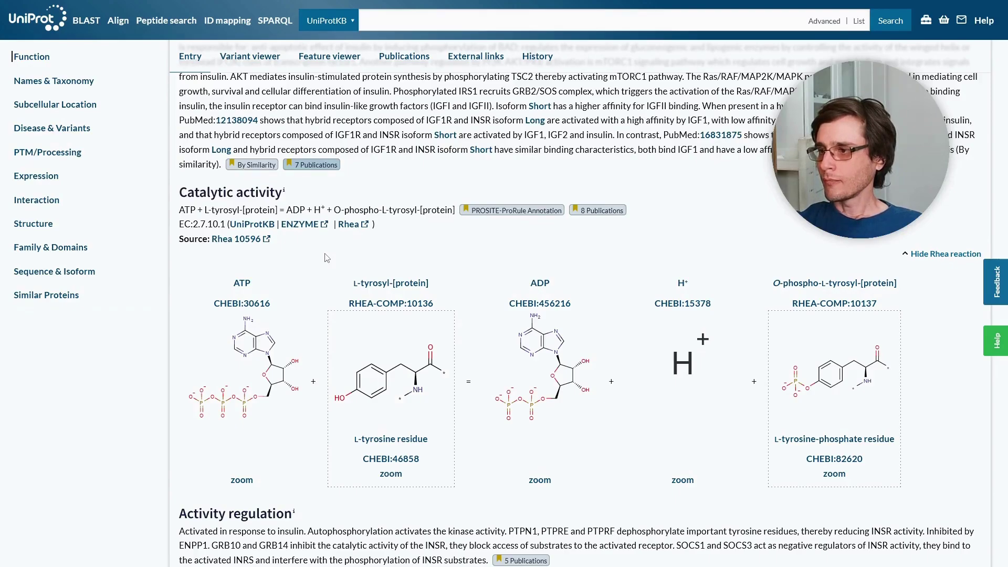
Step: Expand and collapse the catalytic activity's PROSITE-ProRule evidence and its 8 supporting publications
click(533, 212)
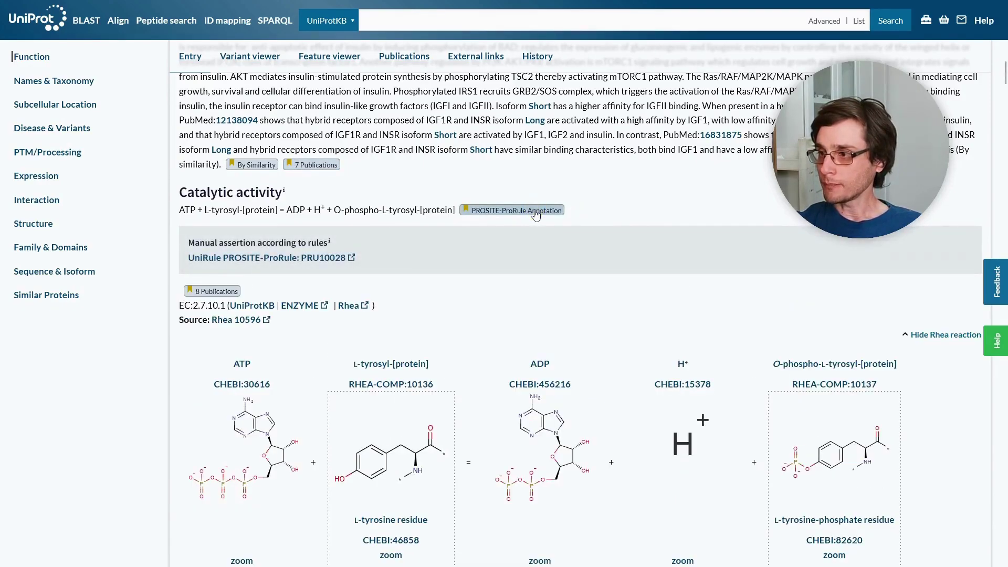
click(534, 213)
click(591, 214)
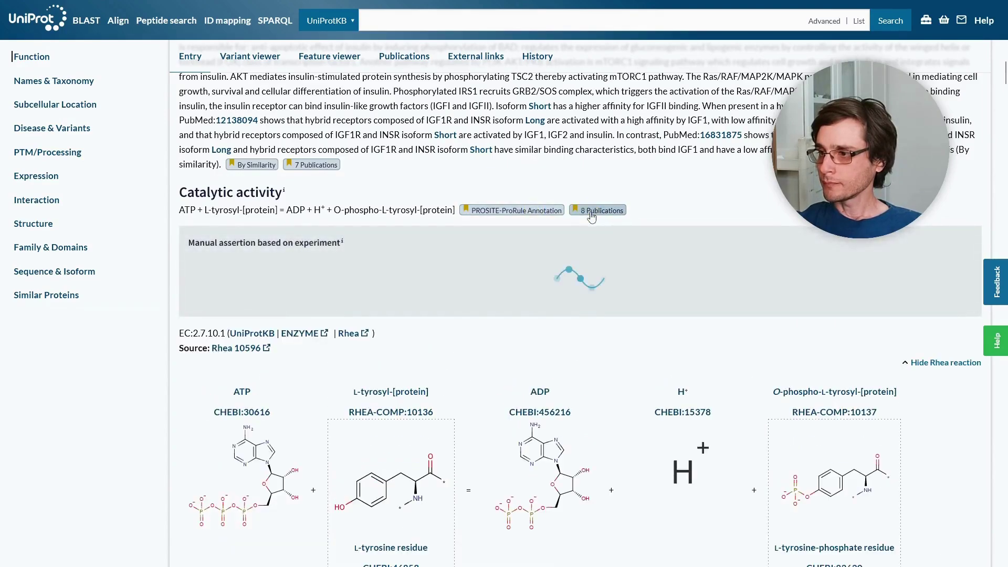
click(591, 215)
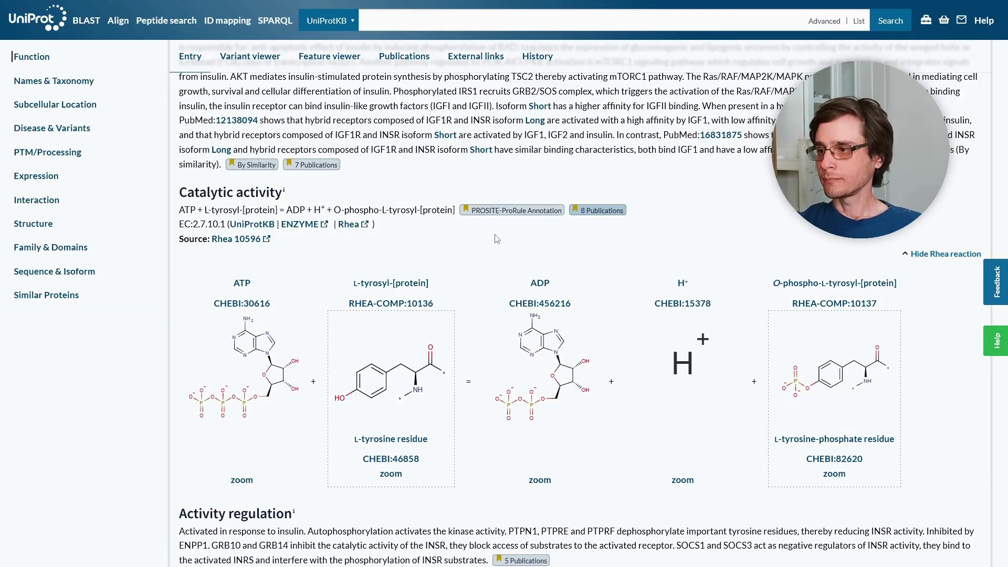
Step: Highlight the insulin-binding site at 66, then the ATP binding site at 1033
scroll(497, 239, down, 5)
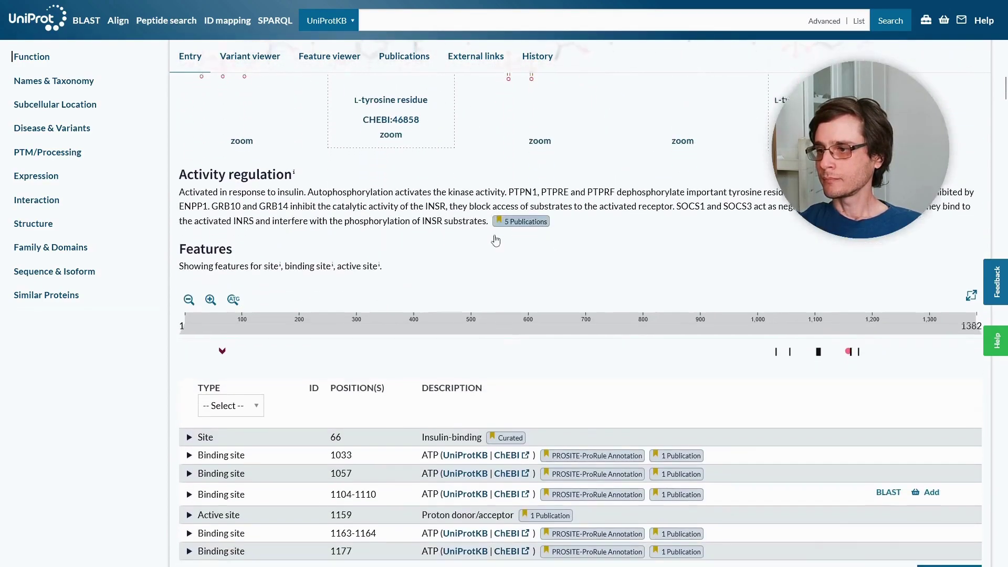
scroll(495, 241, down, 2)
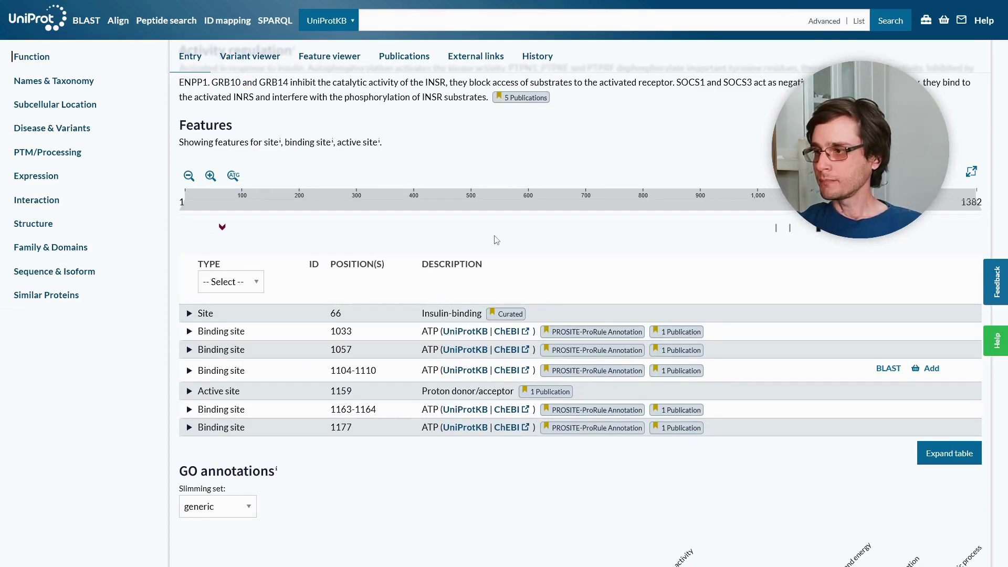
click(281, 315)
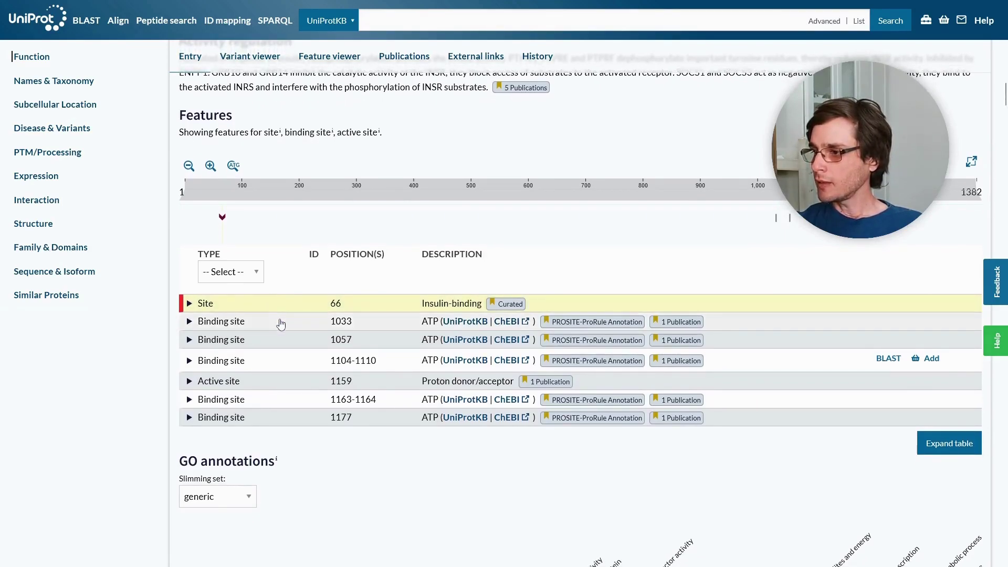
click(282, 322)
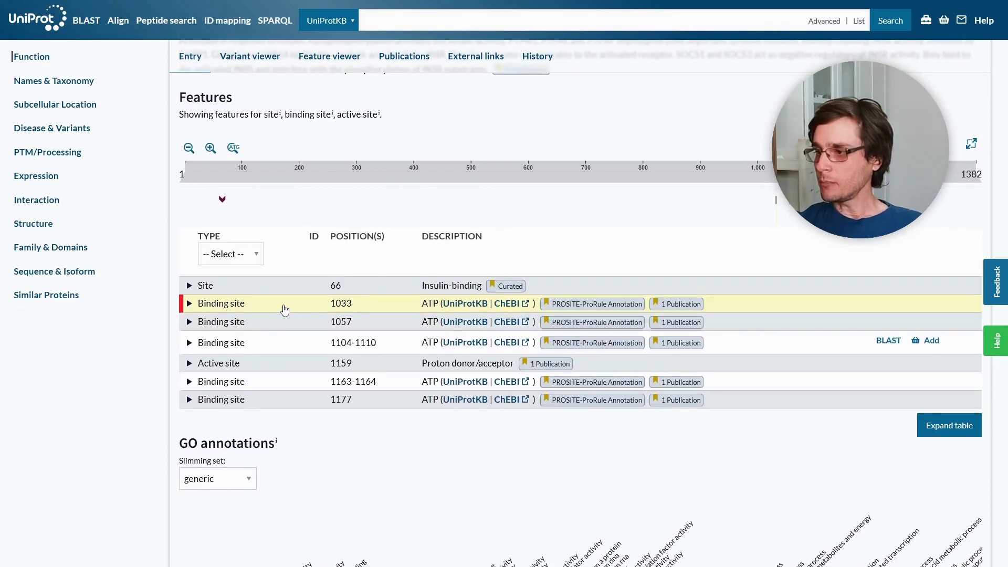
scroll(284, 310, down, 4)
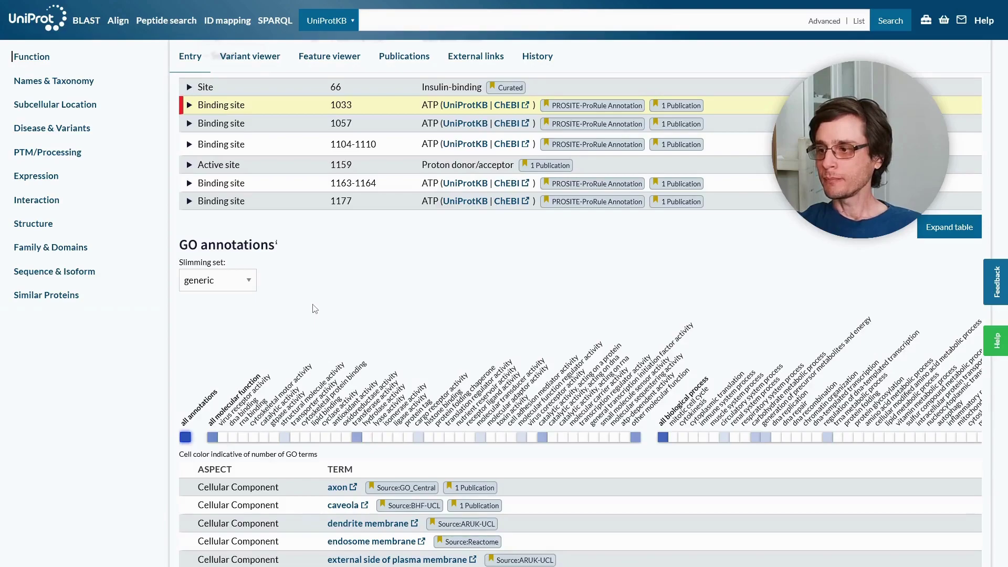
Step: Scroll past the GO annotations to the Kinase keywords and BRENDA/Reactome pathway databases
scroll(314, 309, down, 5)
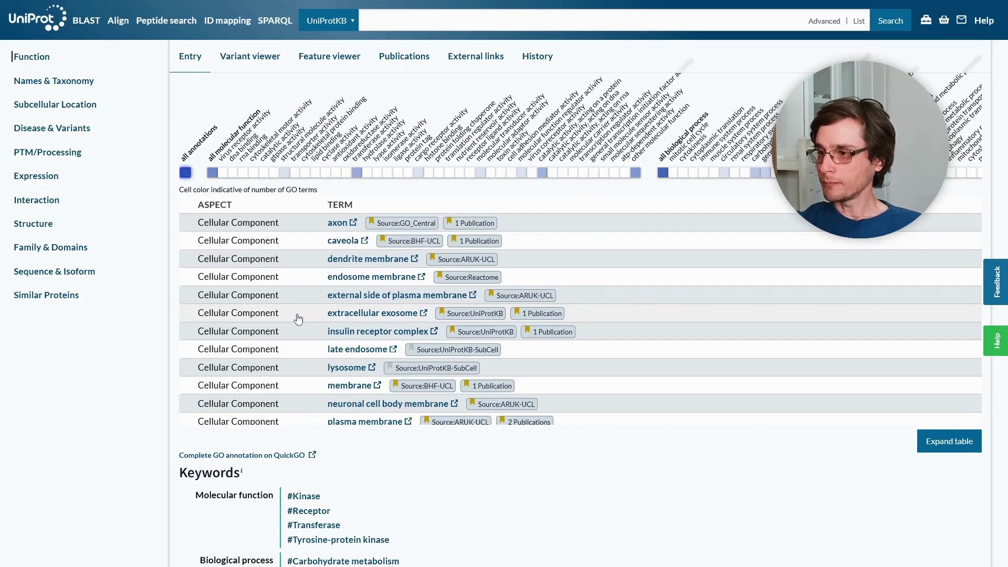
scroll(298, 318, down, 6)
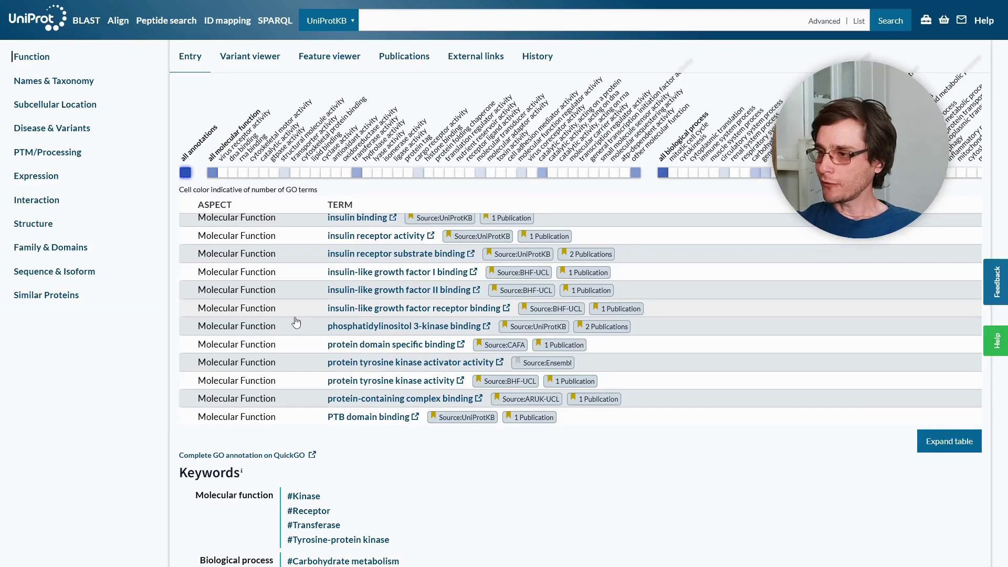
scroll(296, 322, down, 5)
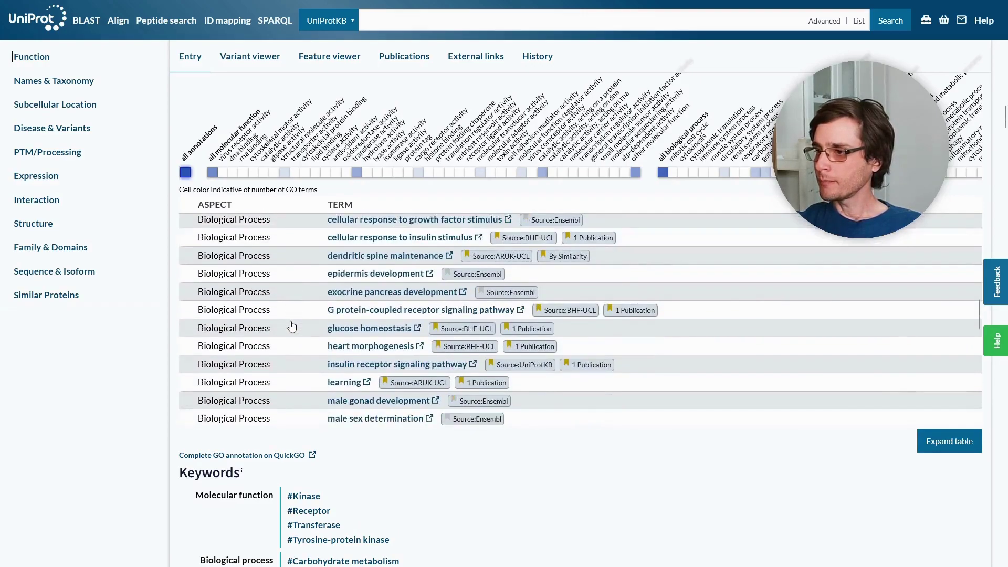
scroll(292, 327, down, 1)
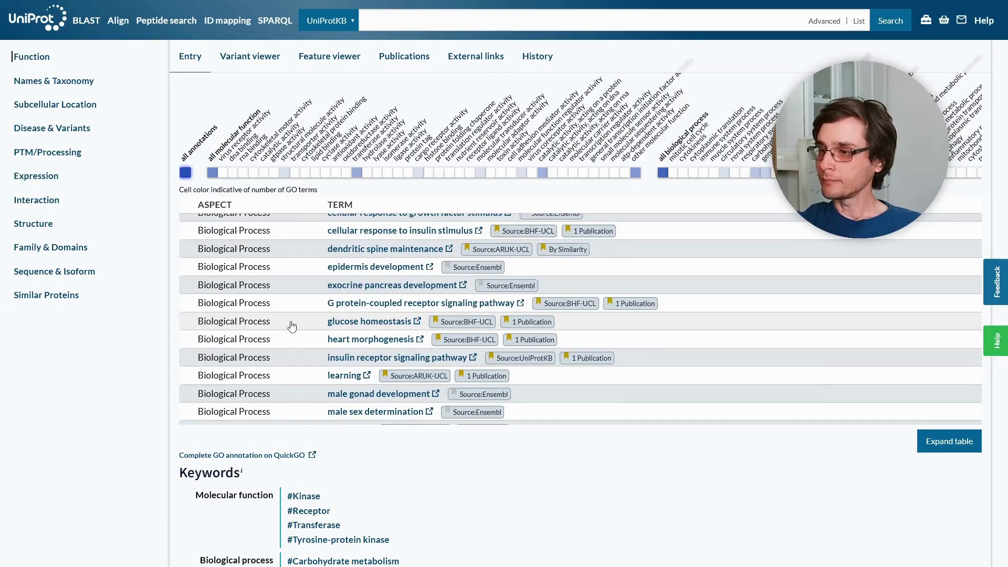
scroll(292, 326, down, 15)
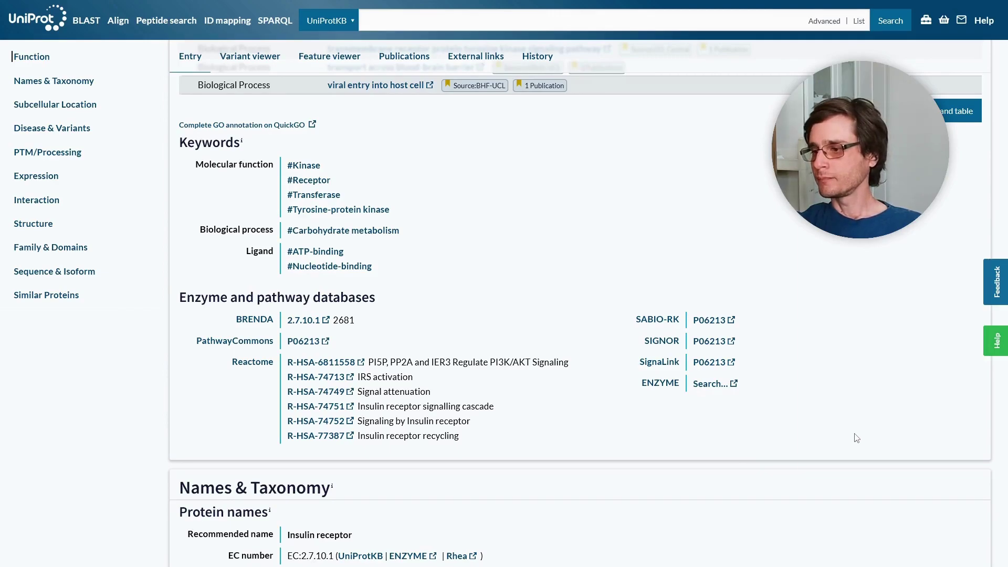
Step: Scroll past Names & Taxonomy and Subcellular Location to Disease & Variants (Rabson-Mendenhall syndrome)
scroll(855, 438, down, 10)
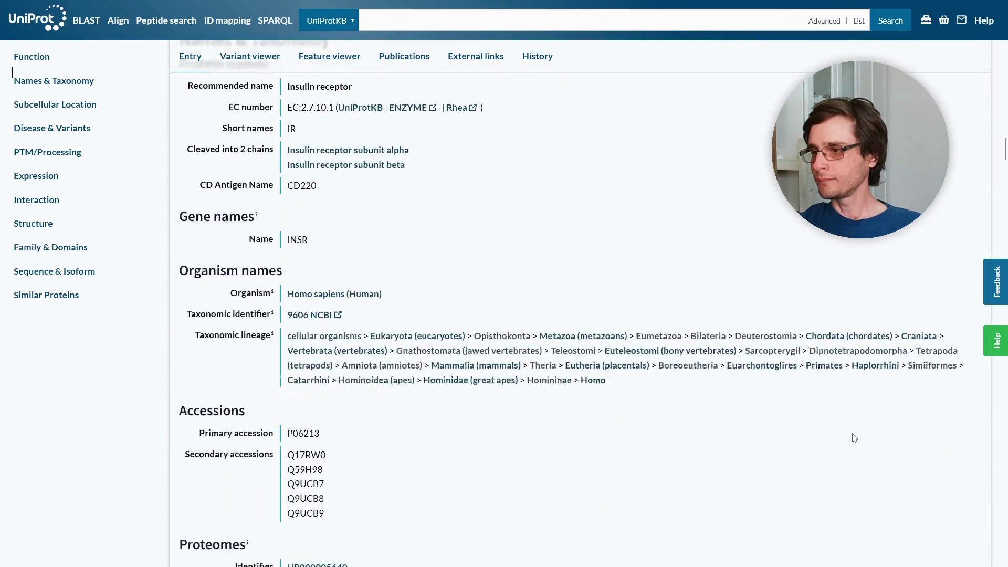
scroll(854, 437, down, 9)
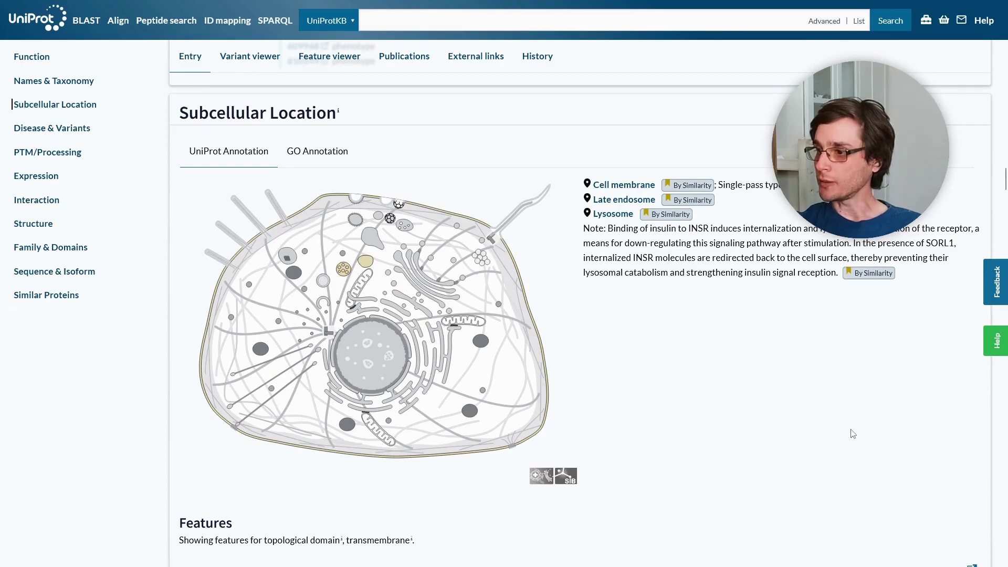
scroll(853, 433, down, 7)
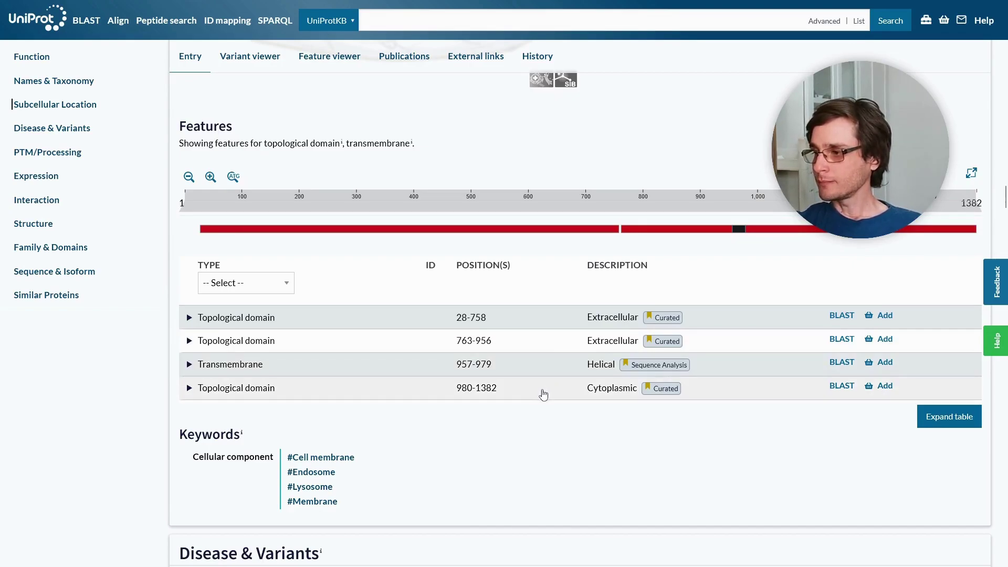
scroll(543, 394, down, 8)
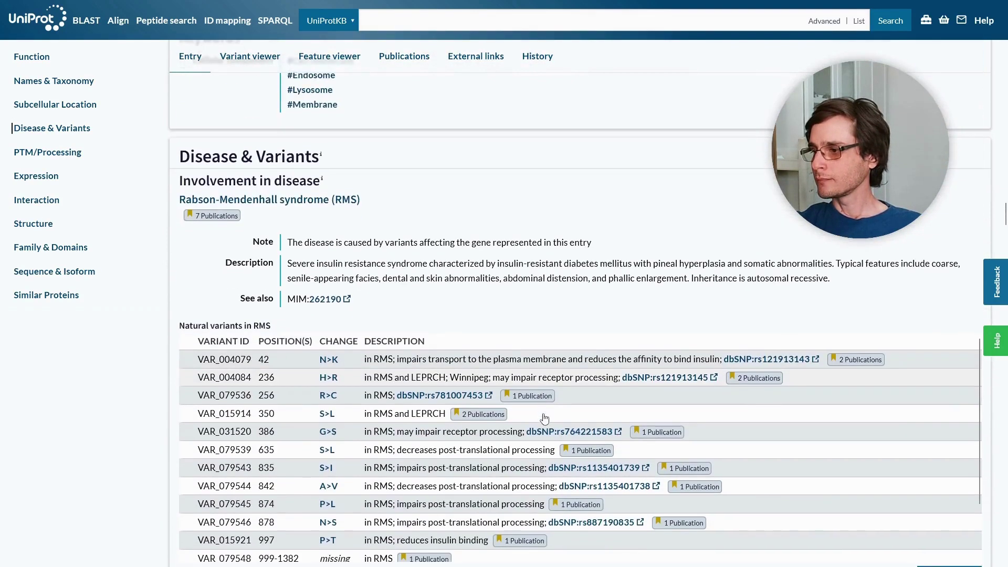
Step: Scroll through the disease variant tables down to the PTM/Processing features, starting with signal peptide 1-27
scroll(544, 419, down, 1)
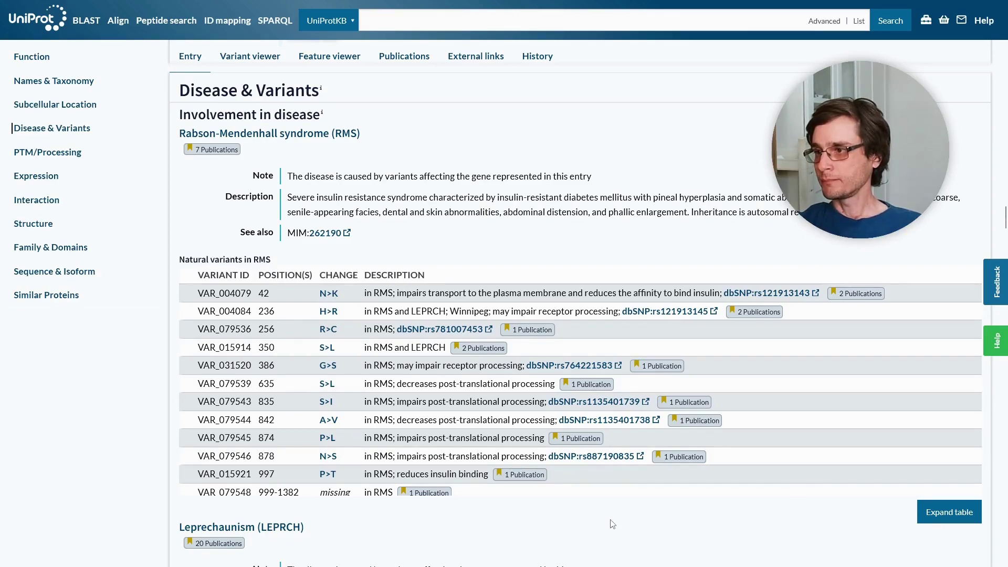
scroll(612, 524, down, 10)
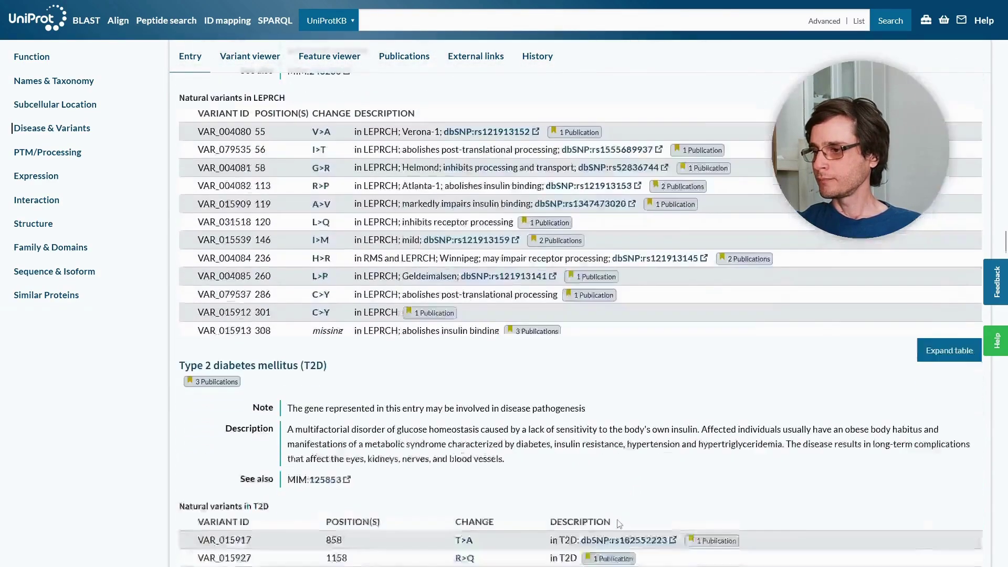
scroll(619, 524, down, 9)
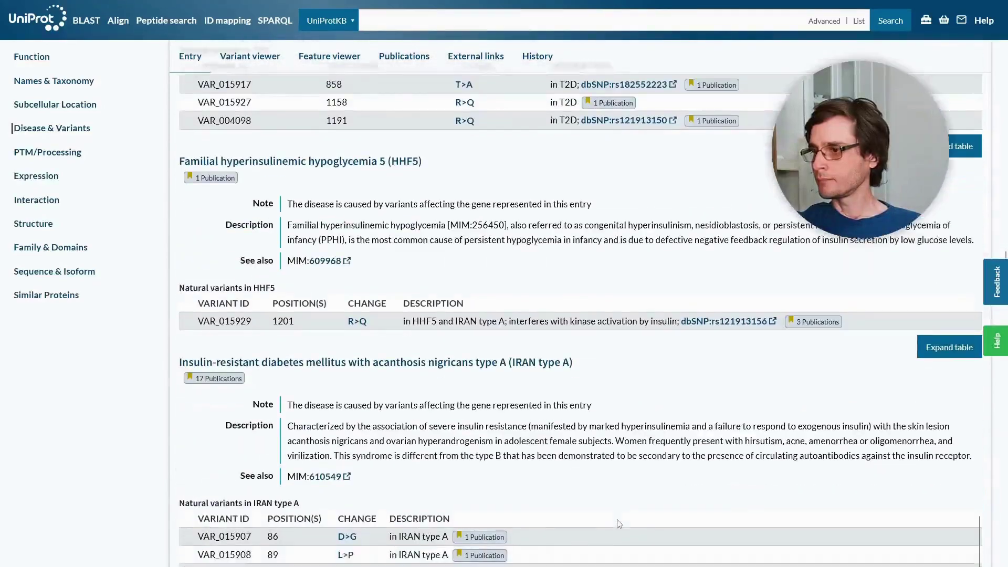
scroll(619, 523, down, 12)
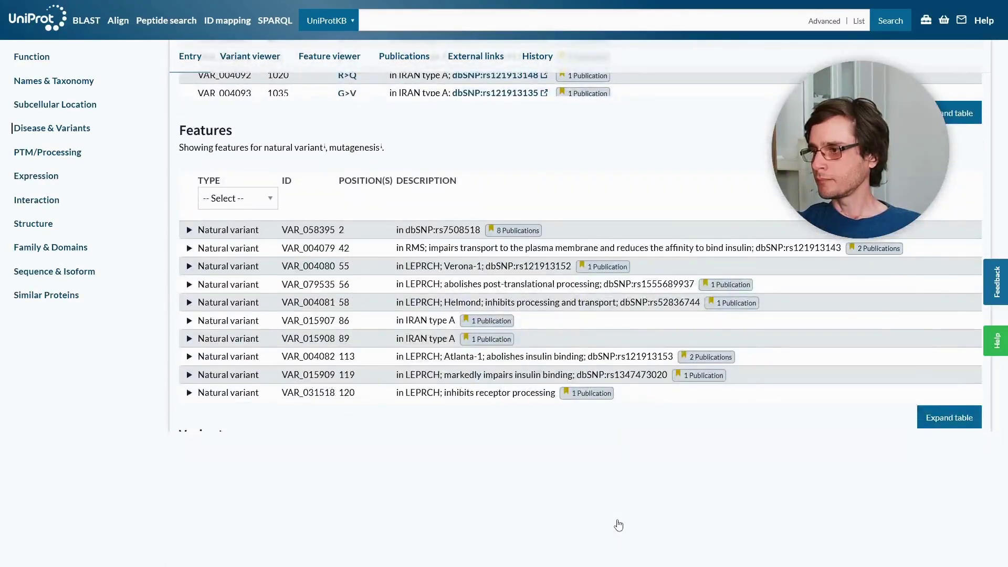
scroll(618, 525, down, 10)
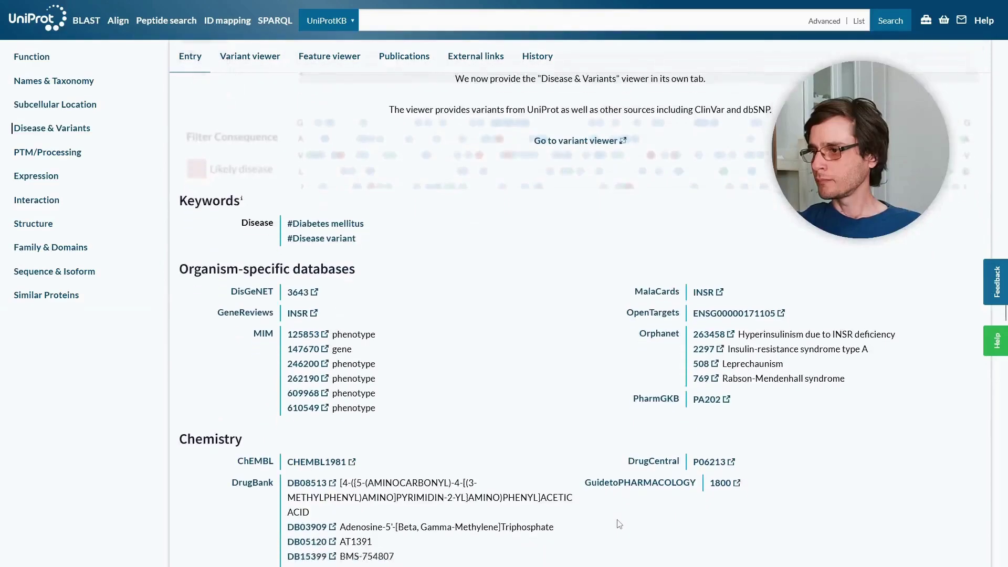
scroll(620, 524, down, 12)
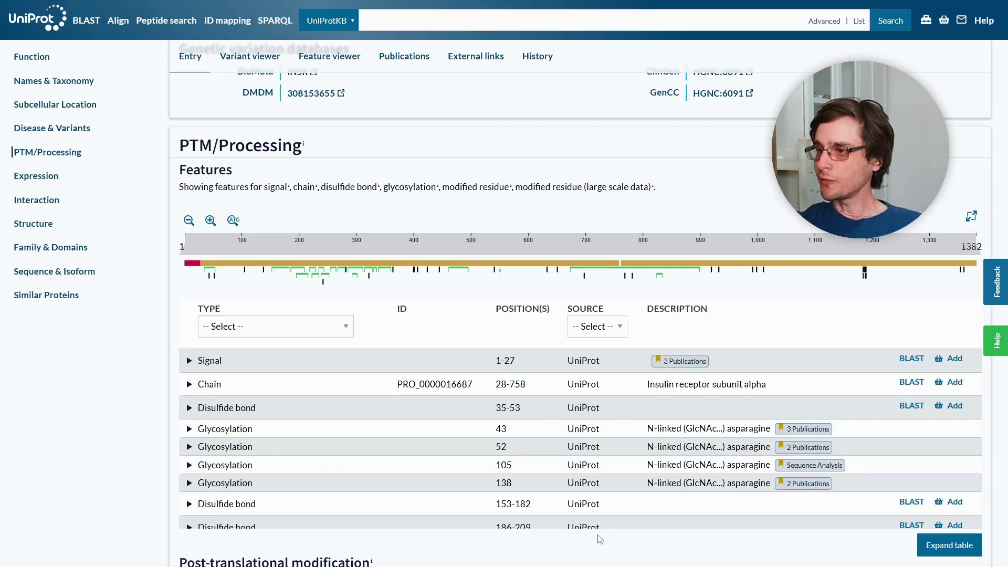
Step: Scroll past the PTM features and modification notes to the Expression section's tissue specificity
scroll(600, 539, down, 1)
scroll(451, 418, down, 6)
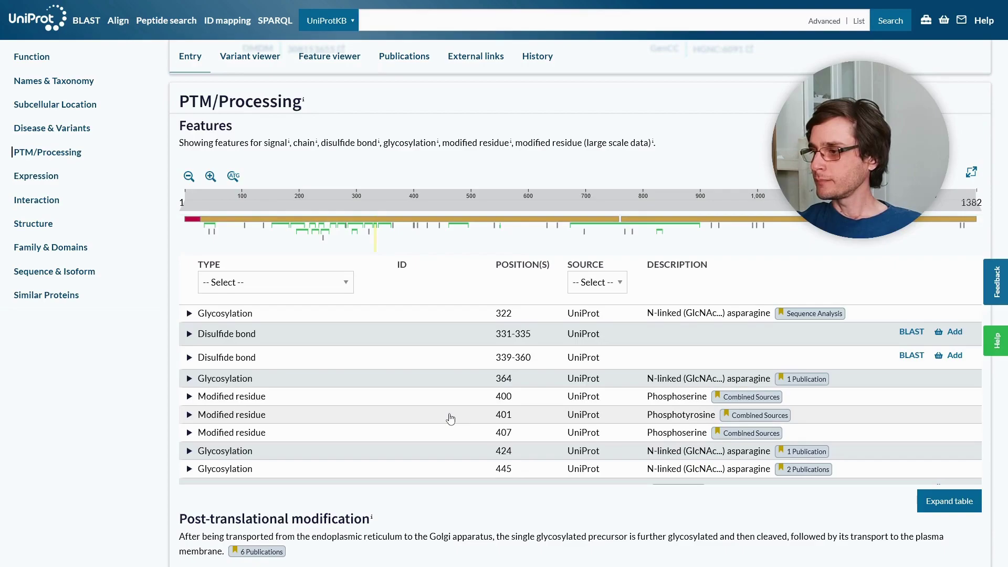
scroll(450, 418, down, 7)
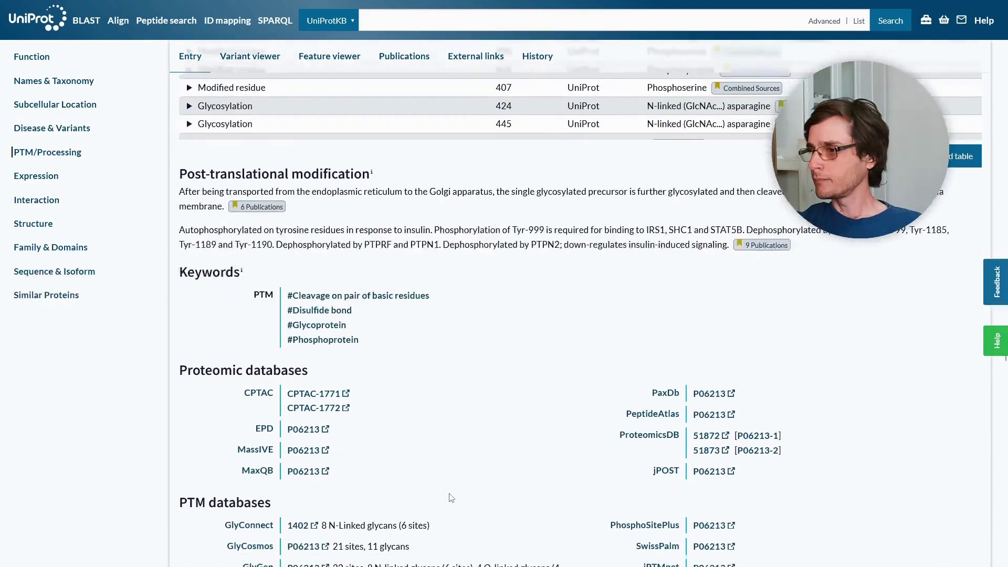
scroll(450, 497, down, 8)
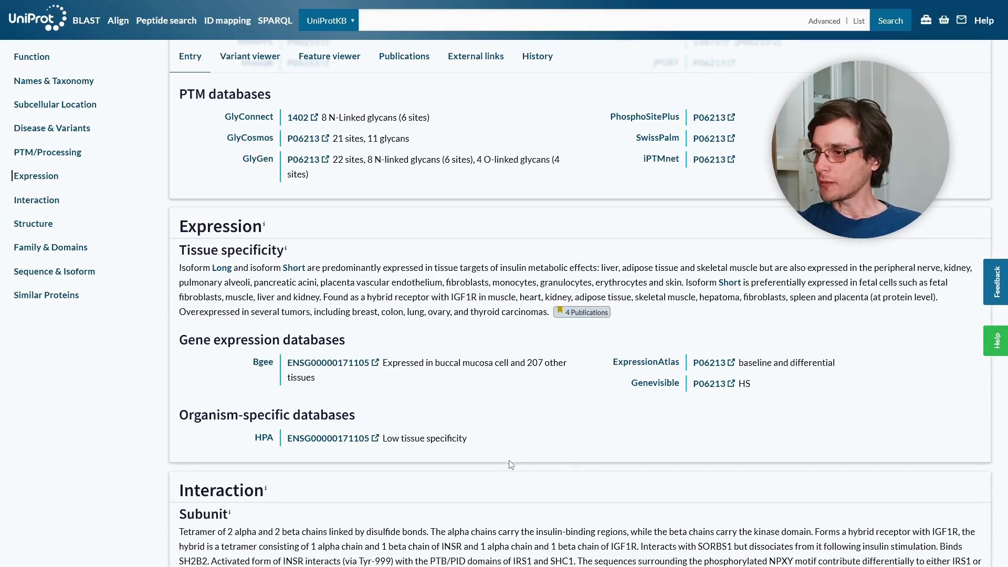
Step: Scroll through the 23 binary interactions and BioGRID/IntAct databases down to the Structure section
scroll(510, 465, down, 6)
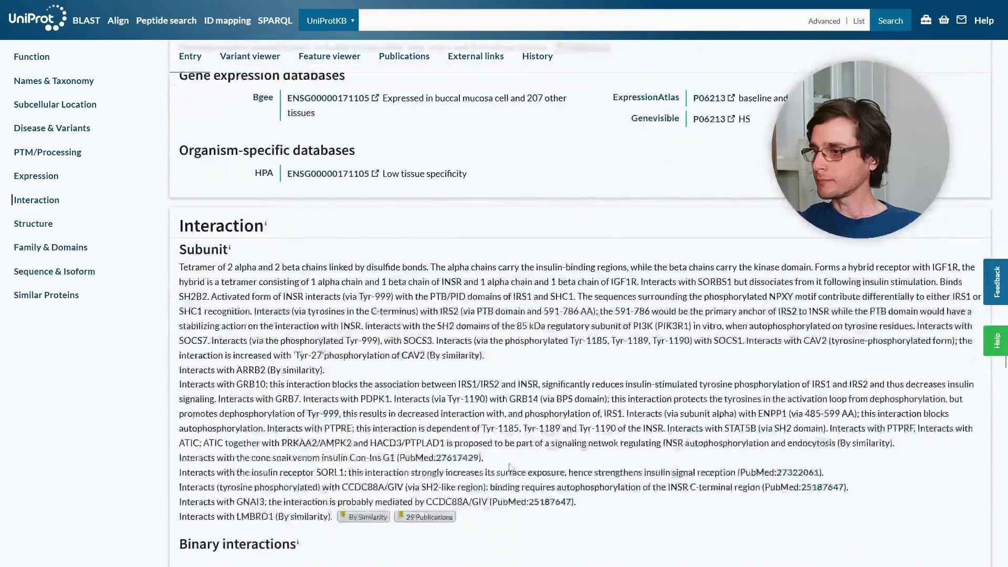
scroll(511, 467, down, 6)
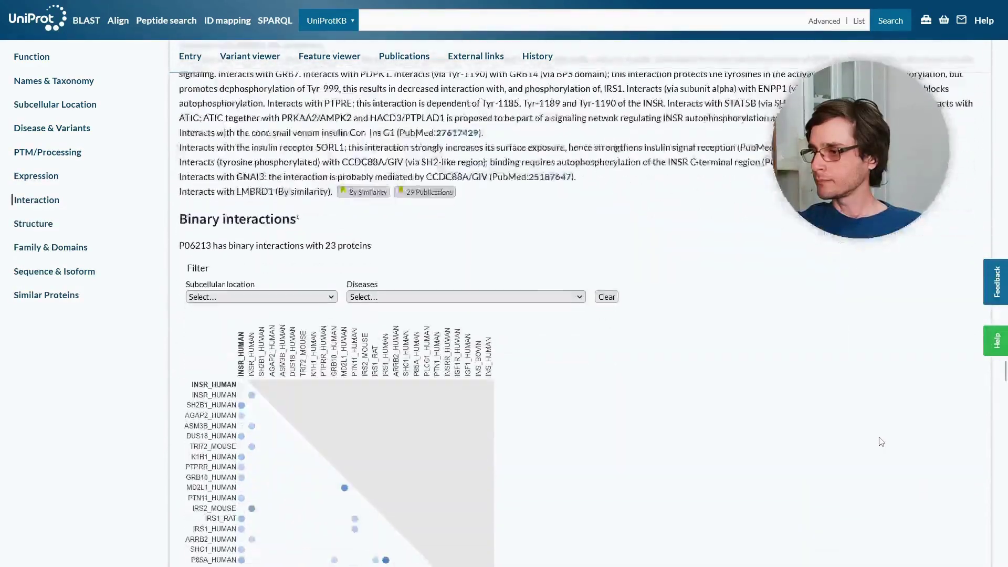
scroll(882, 442, down, 1)
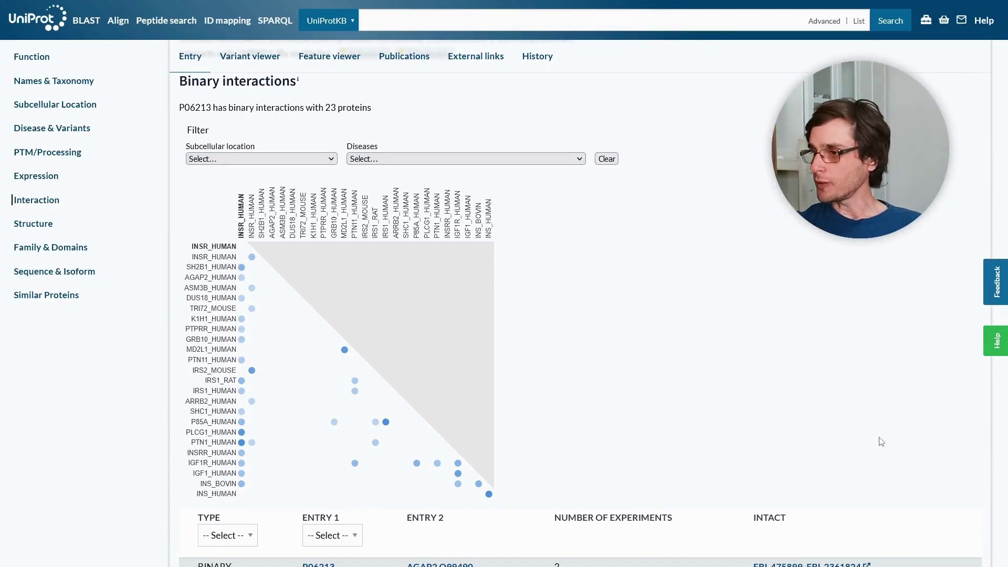
scroll(881, 442, down, 6)
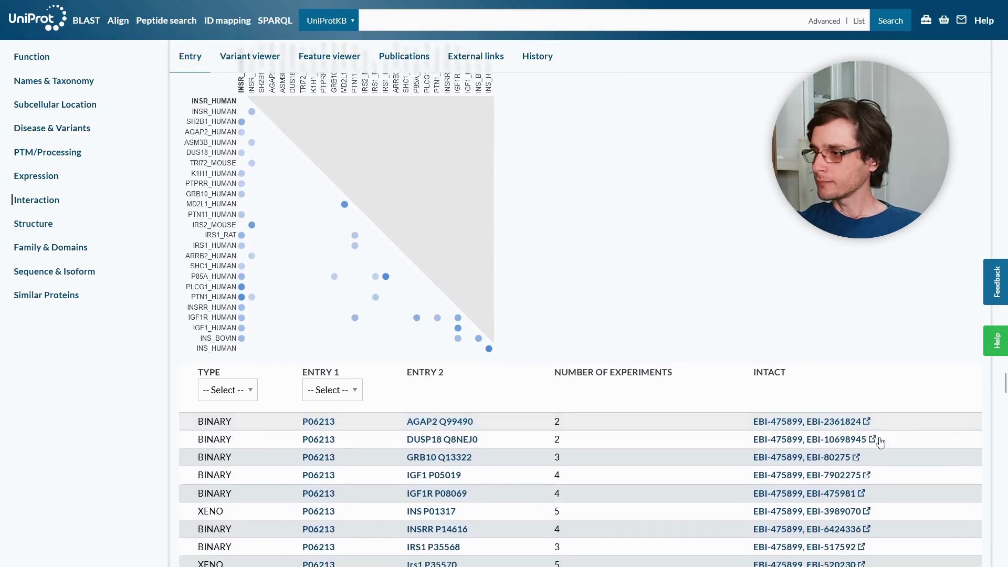
scroll(881, 442, down, 6)
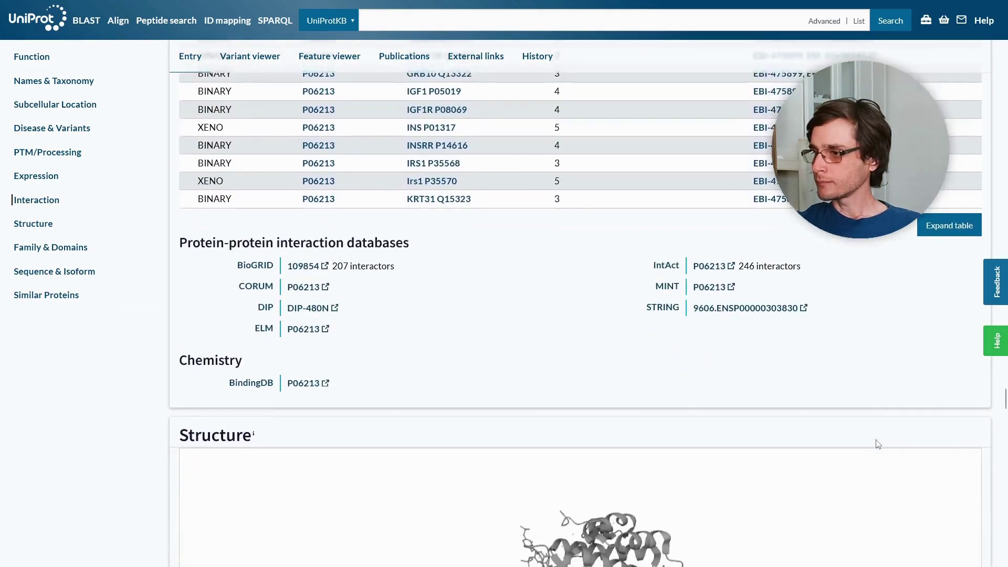
Step: Scroll through the PDB/AlphaFold structures, secondary-structure features and 3D databases to Family & Domains
scroll(158, 390, down, 3)
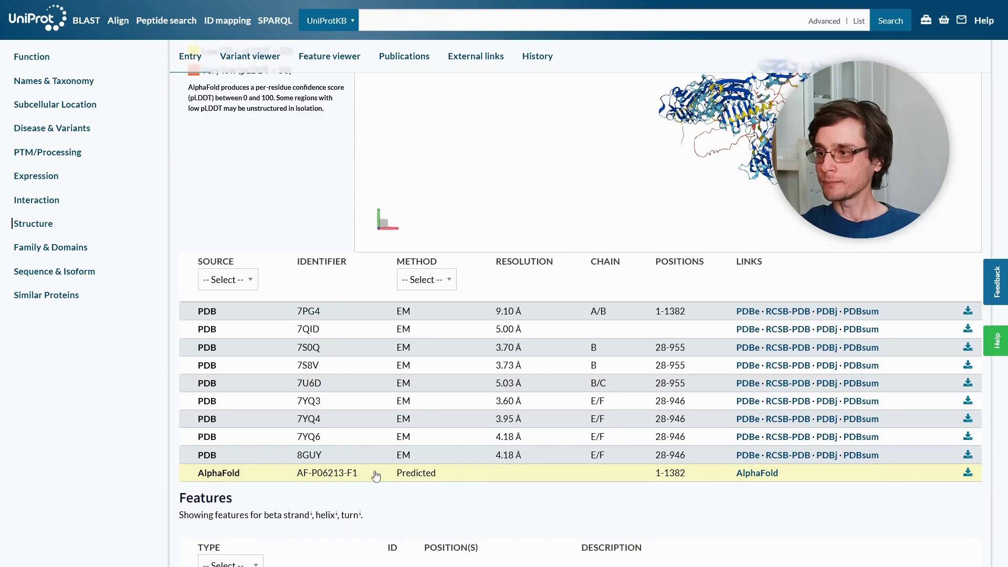
scroll(376, 476, down, 5)
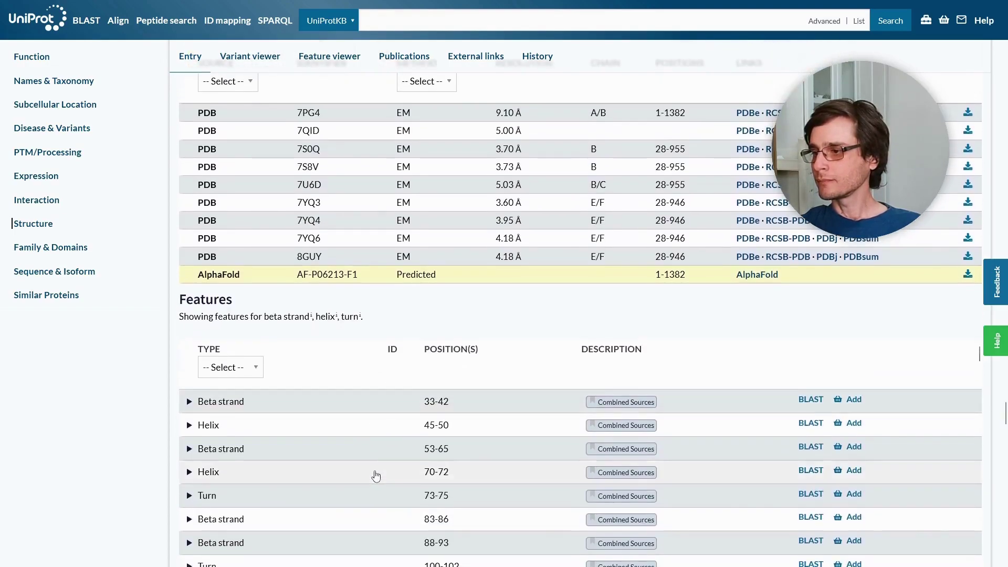
scroll(376, 476, down, 2)
scroll(373, 472, up, 2)
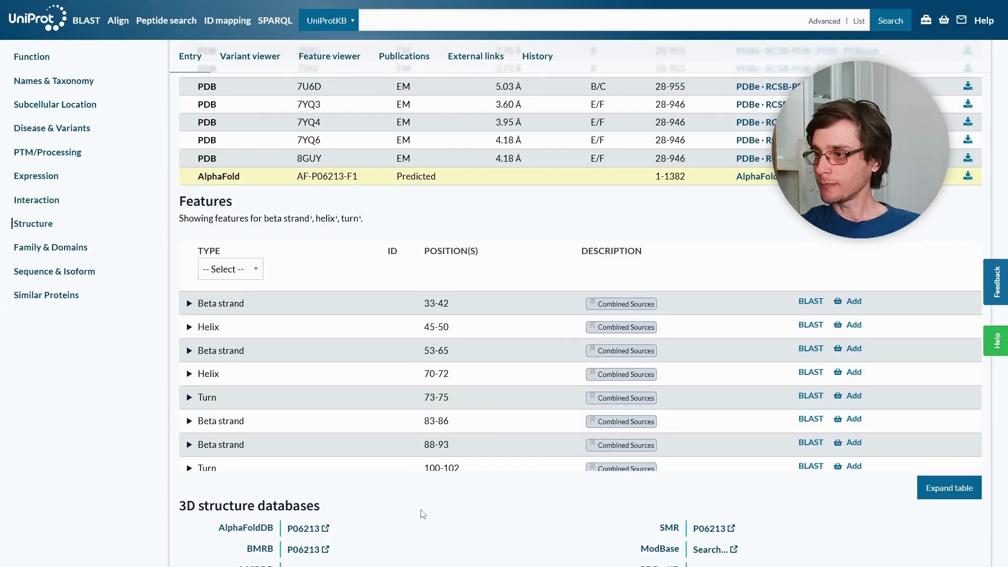
scroll(423, 514, down, 5)
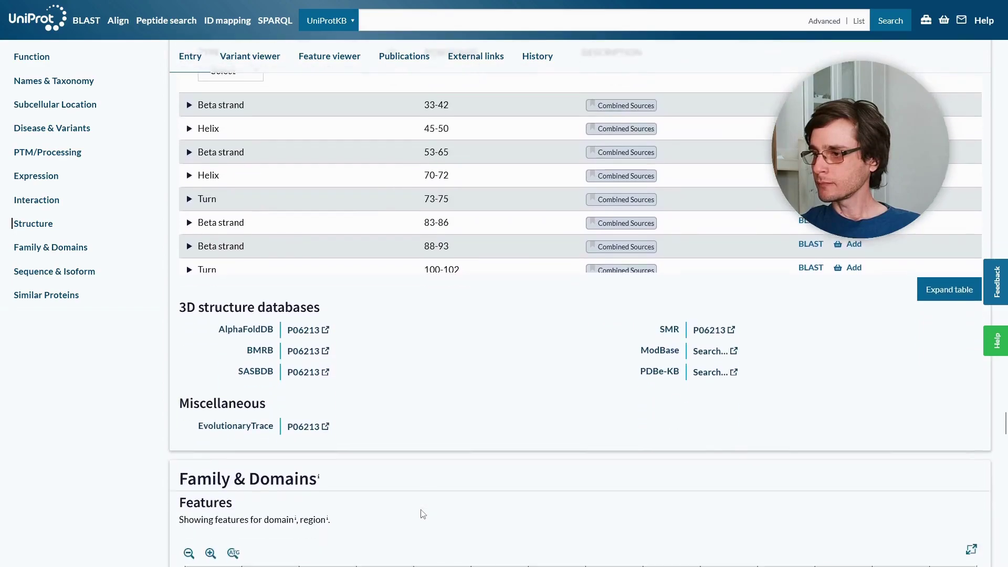
Step: Scroll past Family & Domains to canonical isoform P06213-1 (1,382 residues, 156,333 Da)
scroll(225, 483, down, 5)
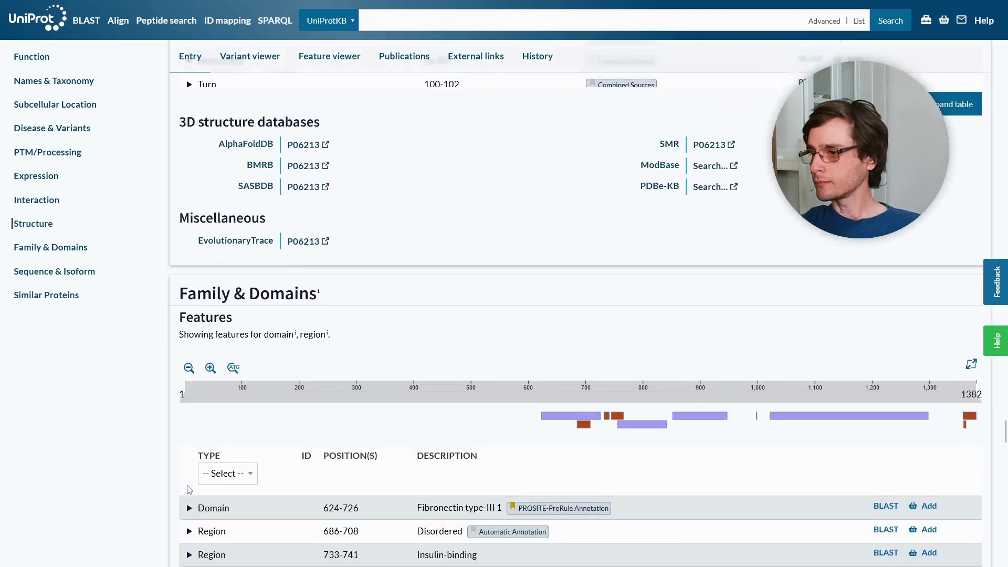
scroll(380, 504, down, 1)
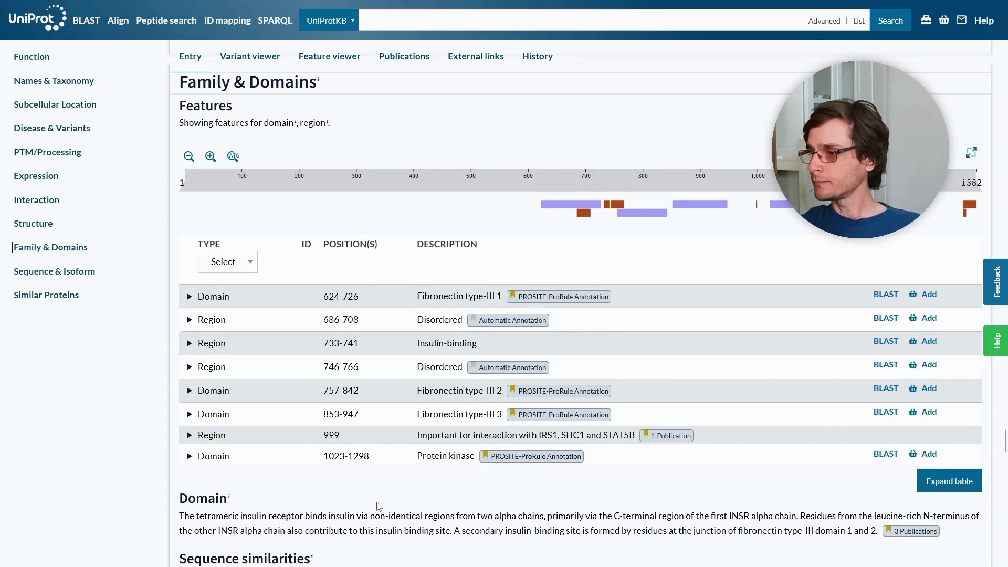
scroll(379, 504, down, 8)
scroll(377, 506, down, 5)
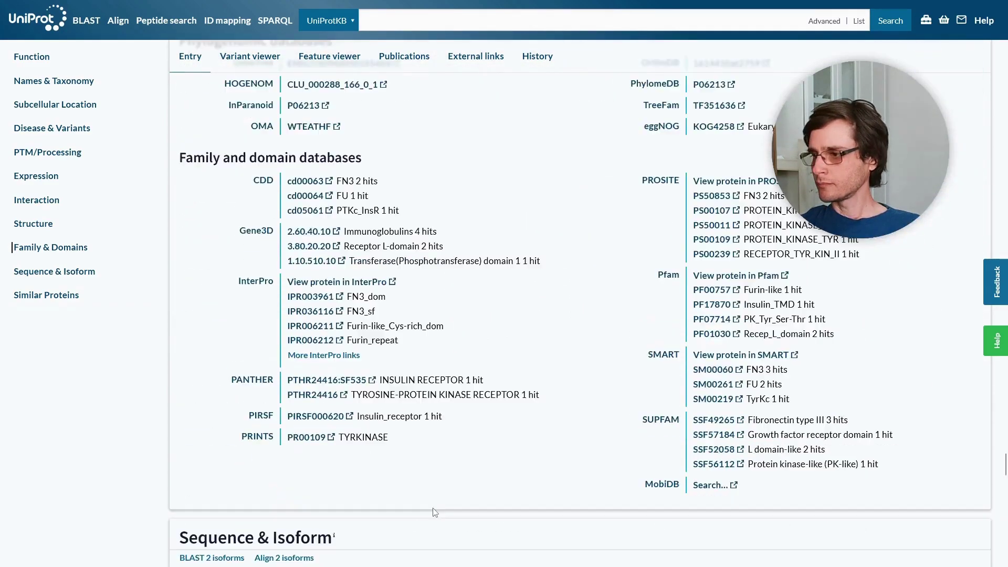
scroll(420, 509, up, 1)
scroll(434, 513, down, 2)
scroll(435, 512, down, 7)
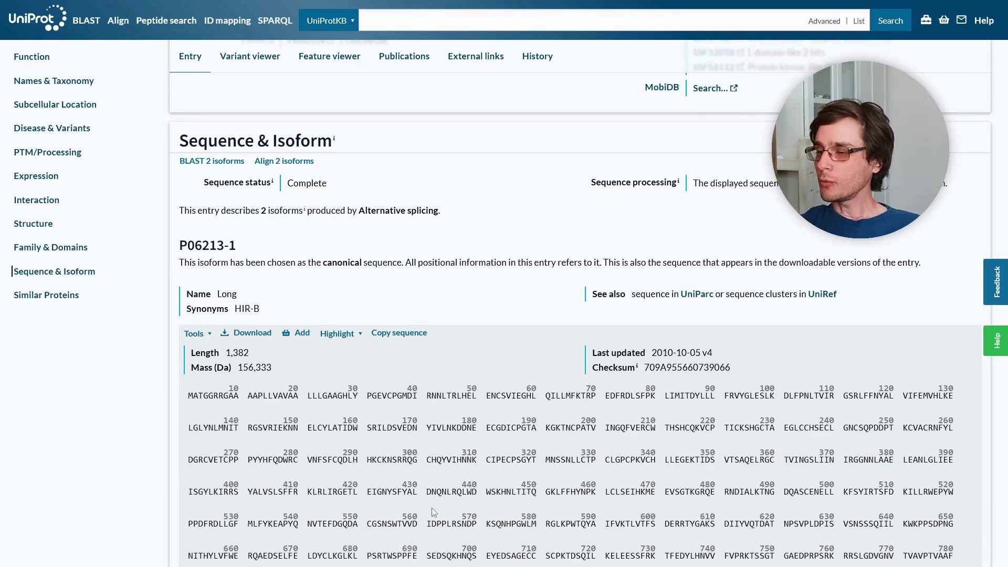
Step: Check the 90% identity cluster, then list UniRef50_P06213's 529 entries at 50% identity
scroll(431, 508, down, 18)
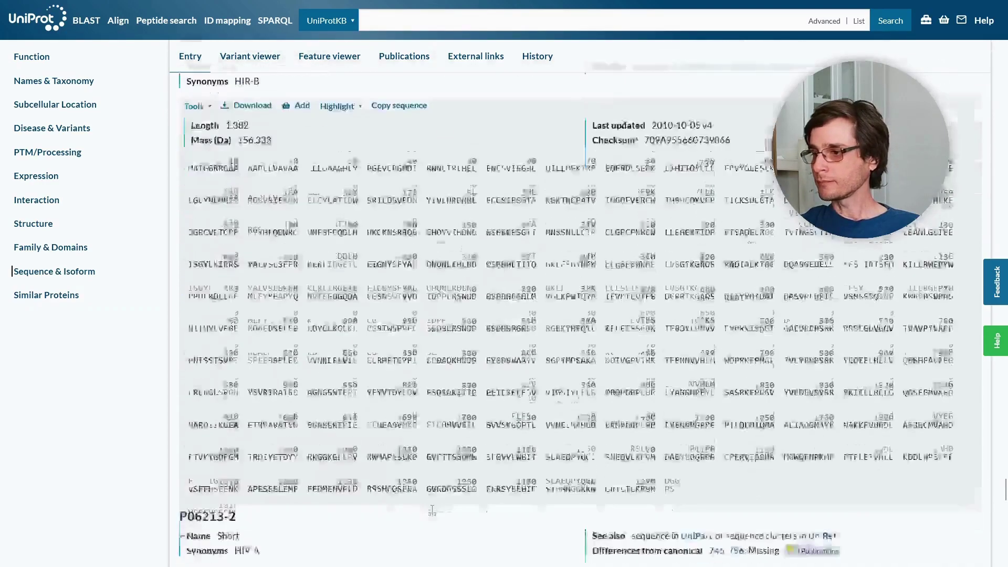
scroll(432, 513, down, 18)
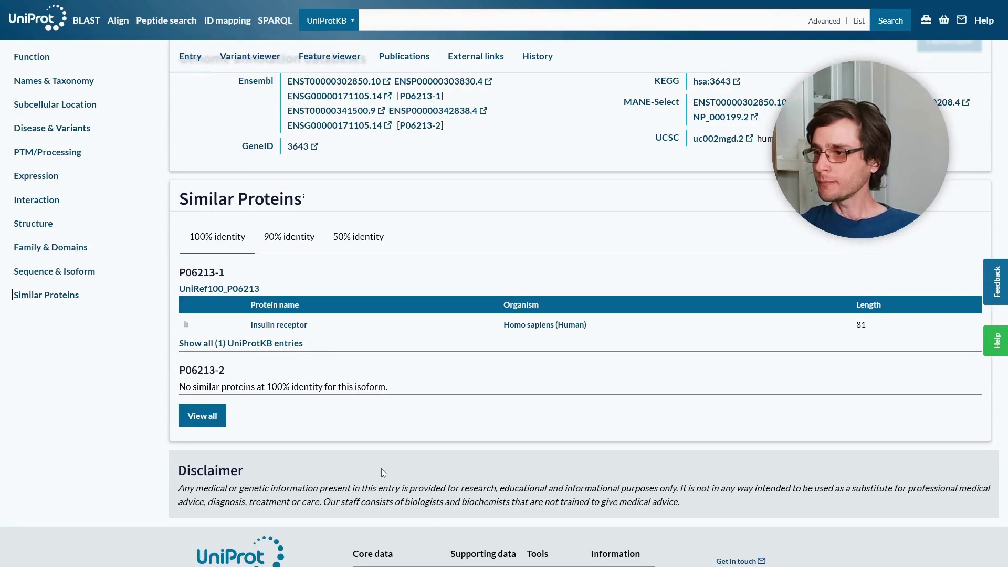
click(294, 240)
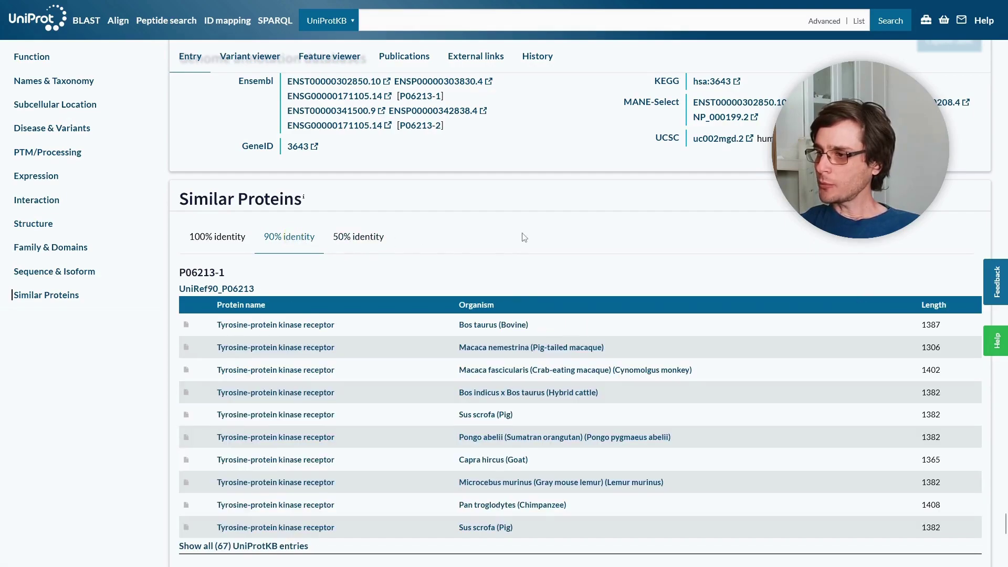
click(383, 239)
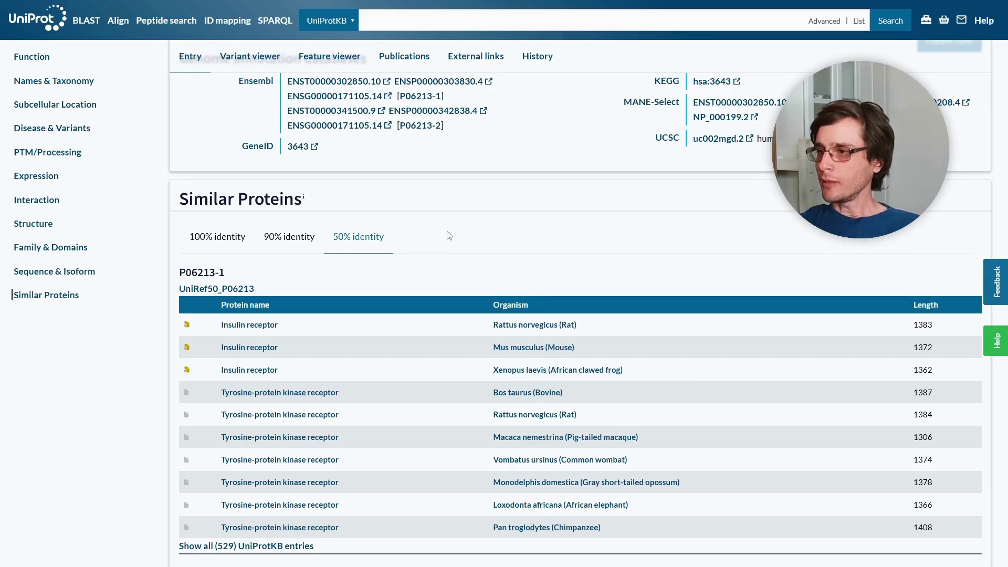
Step: View INSR_HUMAN's feature tracks in the Feature viewer, then bring up the UniProtKB Advanced Search form
click(322, 59)
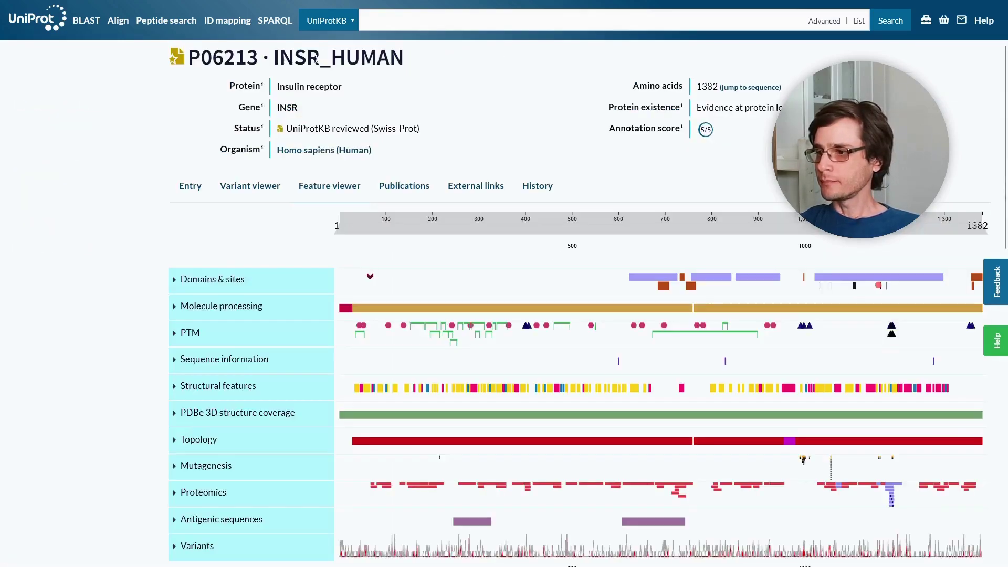
scroll(95, 230, down, 3)
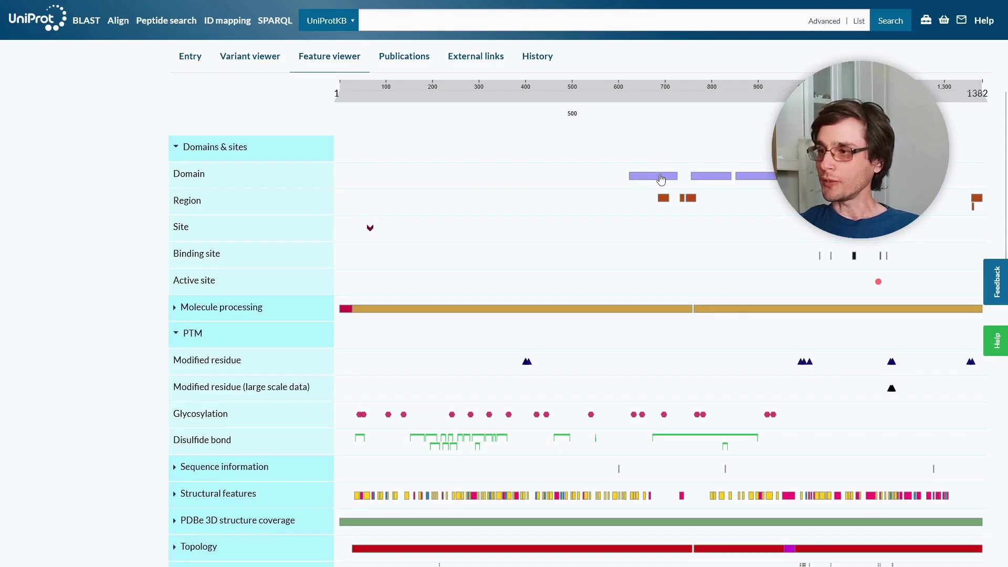
click(823, 25)
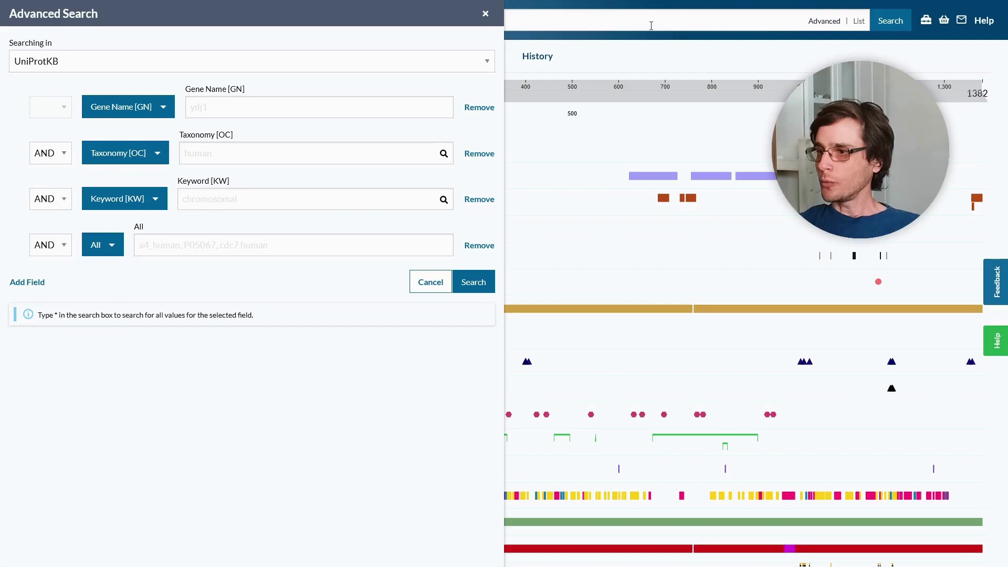